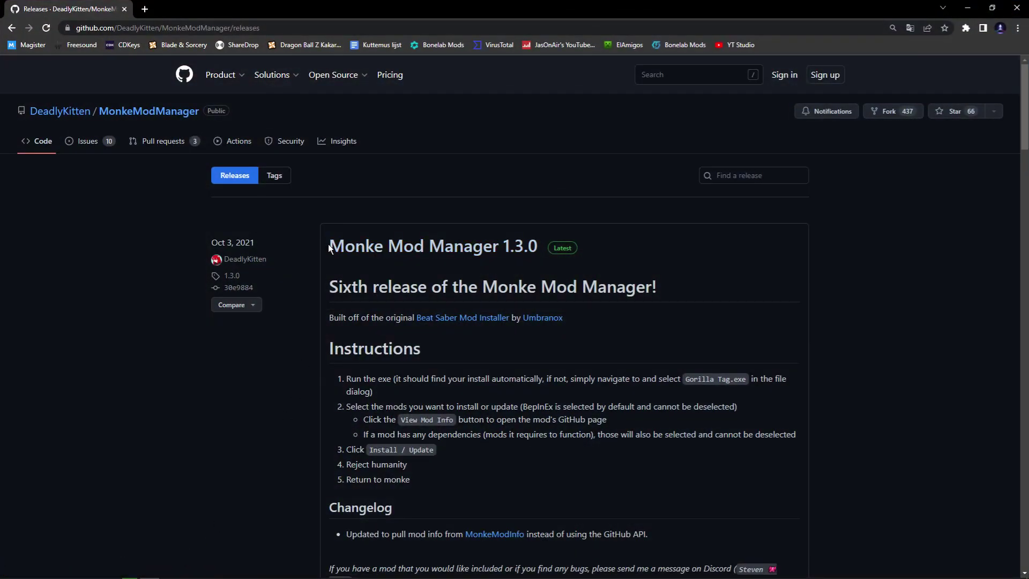
Download MonkeModManager.exe from the Monke Mod Manager 1.3.0 release assets
drag(328, 244, 527, 245)
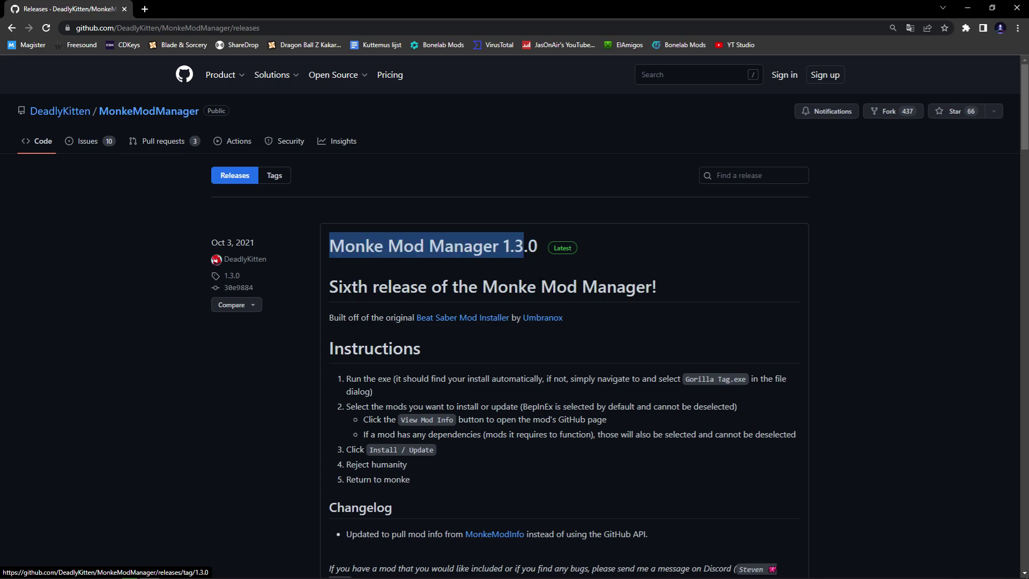
click(531, 246)
scroll(427, 386, down, 3)
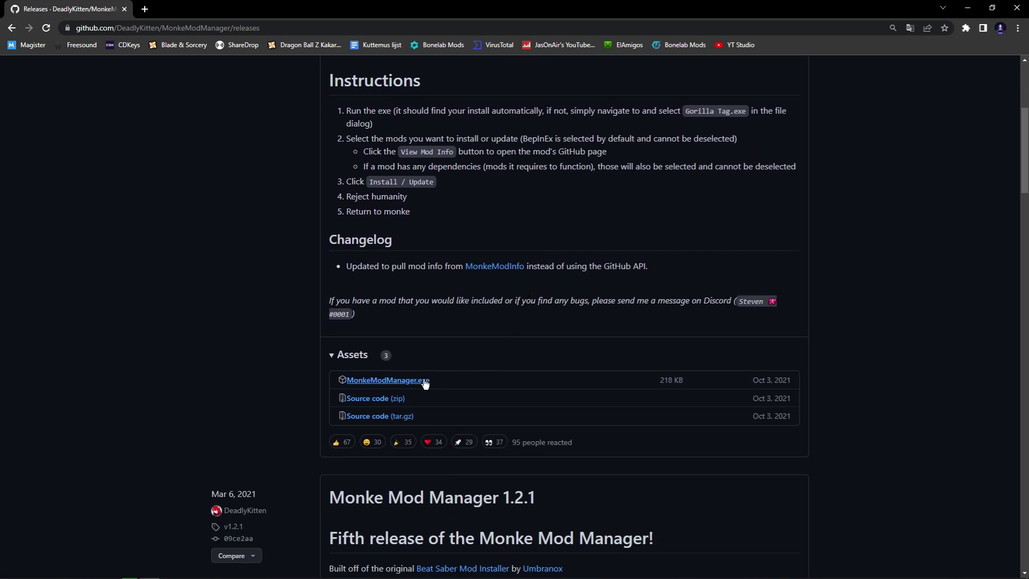
click(385, 379)
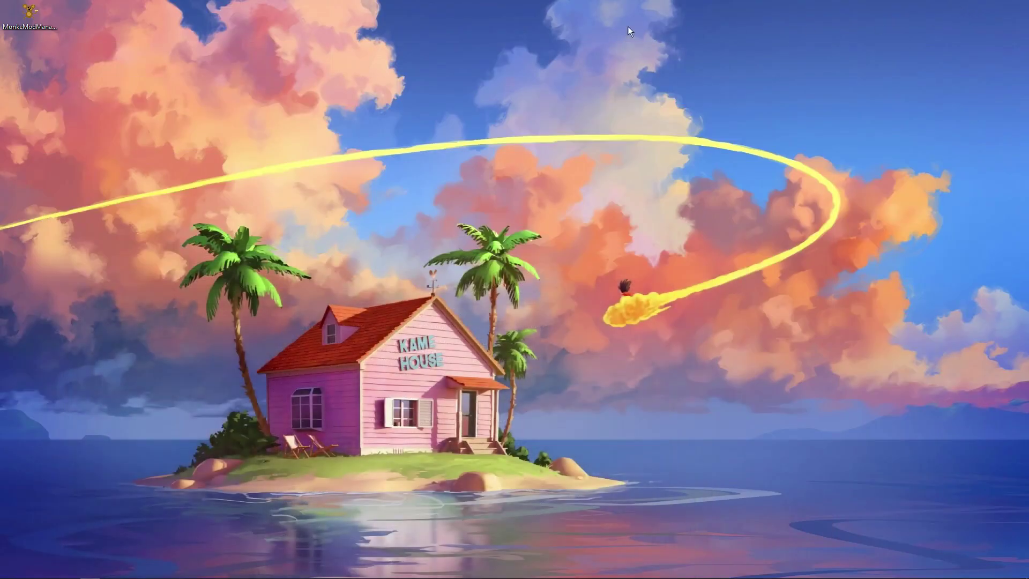
Launch Monke Mod Manager and tick Gorilla Cosmetics, BananaHook, Bepinject, TMPLoader and Computer Interface
double_click(42, 8)
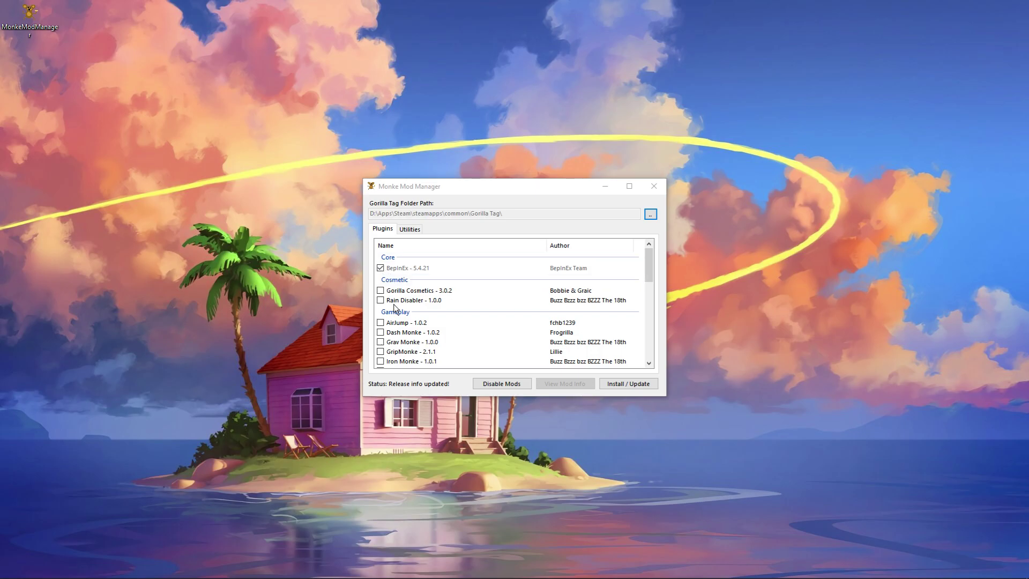
click(381, 290)
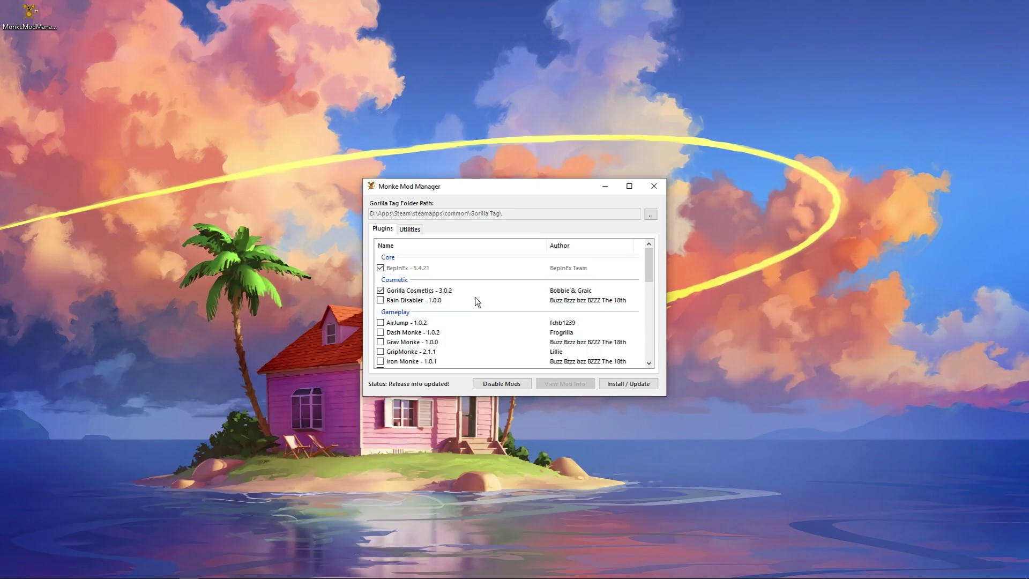
scroll(514, 322, down, 10)
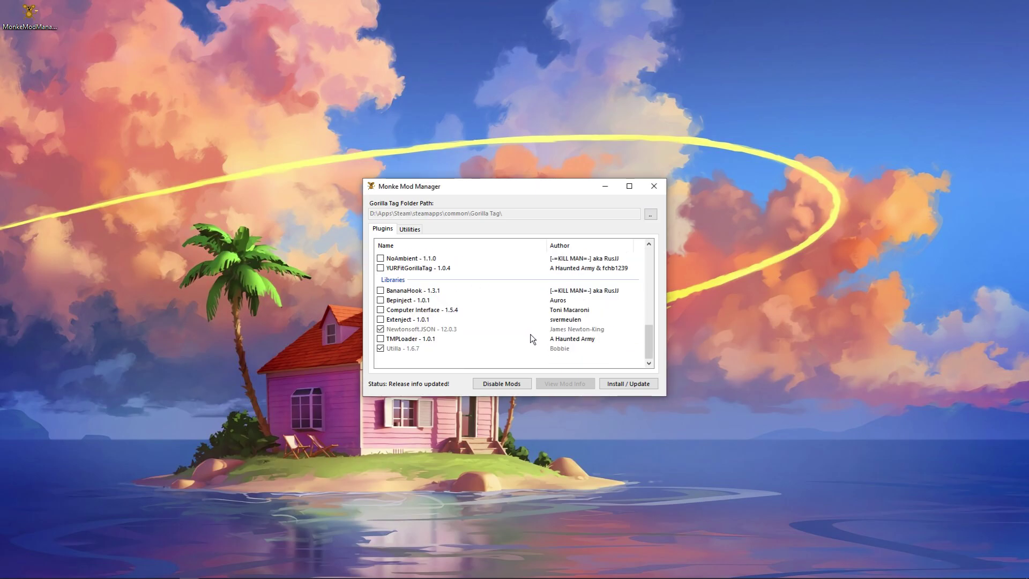
click(380, 300)
click(379, 320)
click(380, 339)
click(380, 310)
click(650, 214)
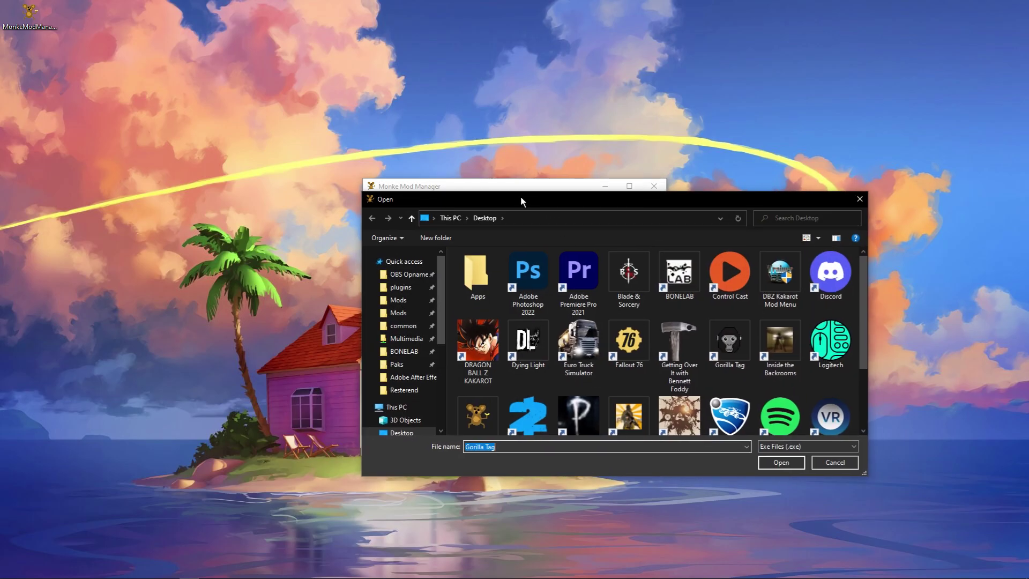
drag(520, 197, 374, 121)
scroll(272, 339, down, 2)
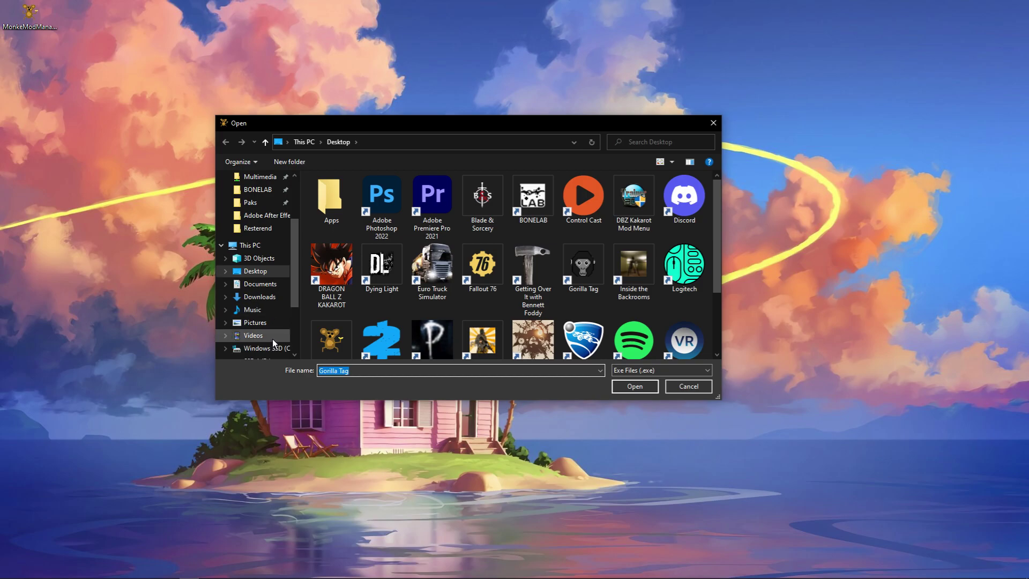
scroll(272, 338, down, 1)
click(277, 338)
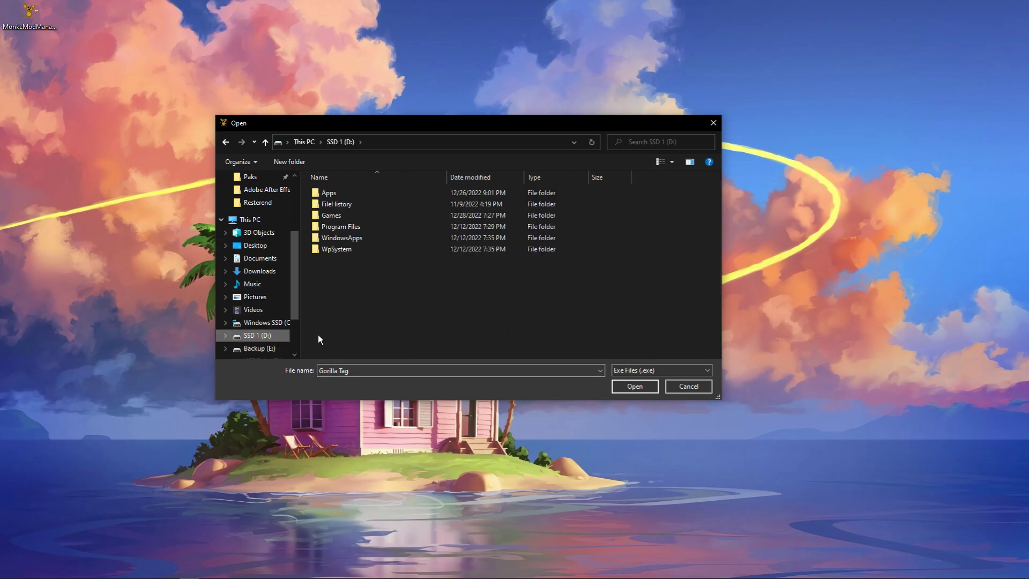
double_click(345, 196)
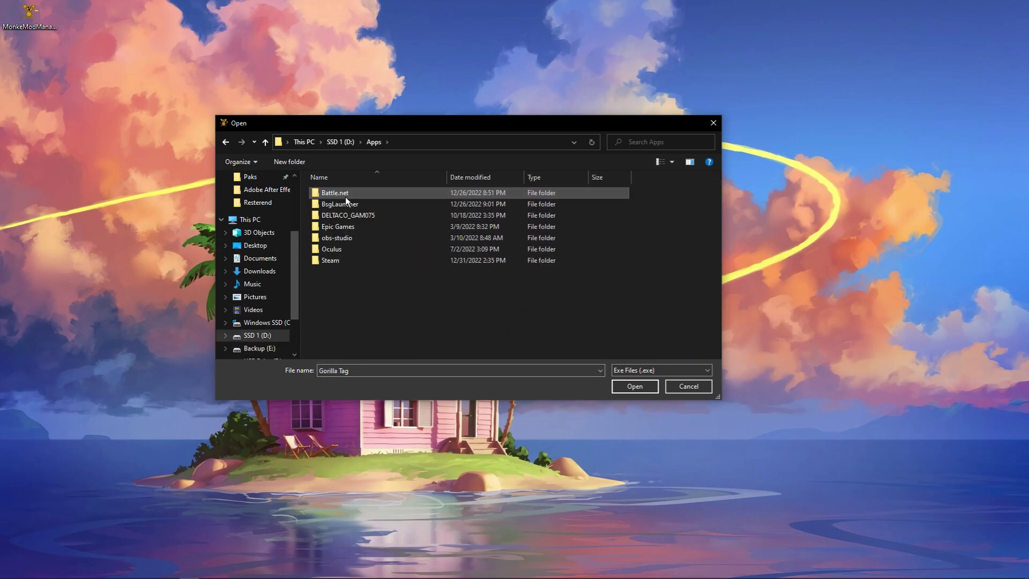
double_click(367, 260)
scroll(364, 243, down, 2)
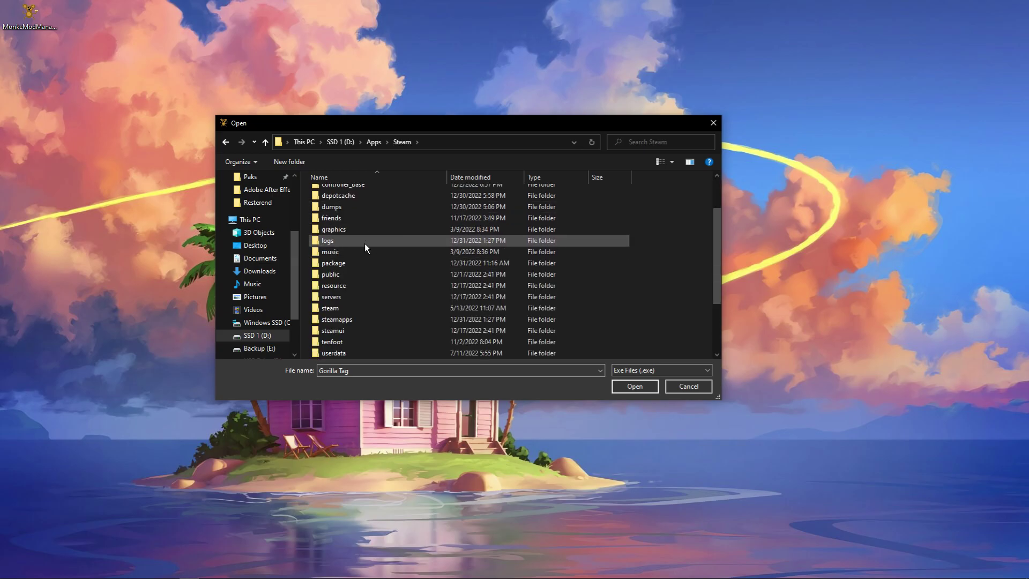
scroll(364, 244, down, 3)
double_click(364, 244)
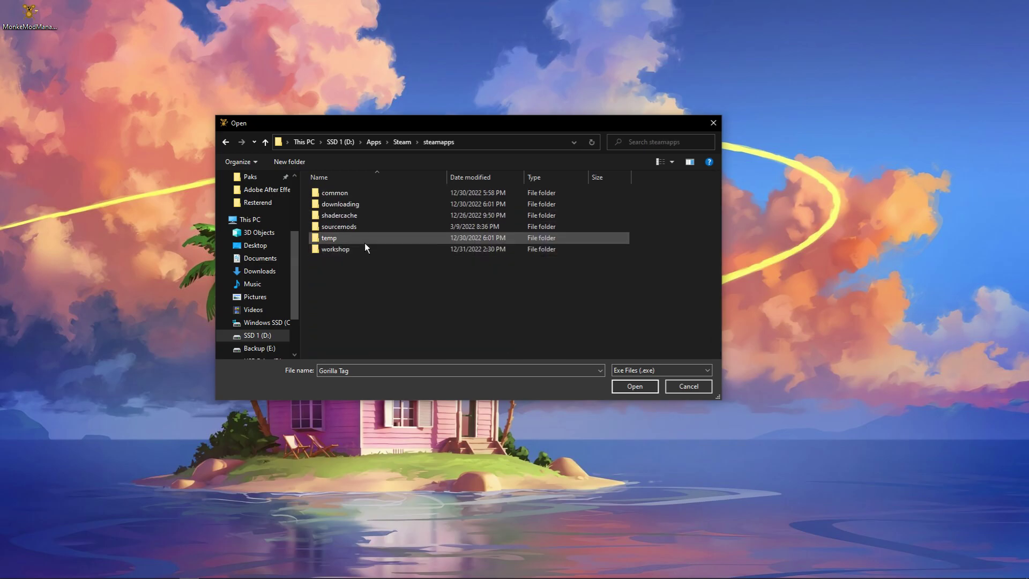
double_click(362, 193)
scroll(375, 229, down, 2)
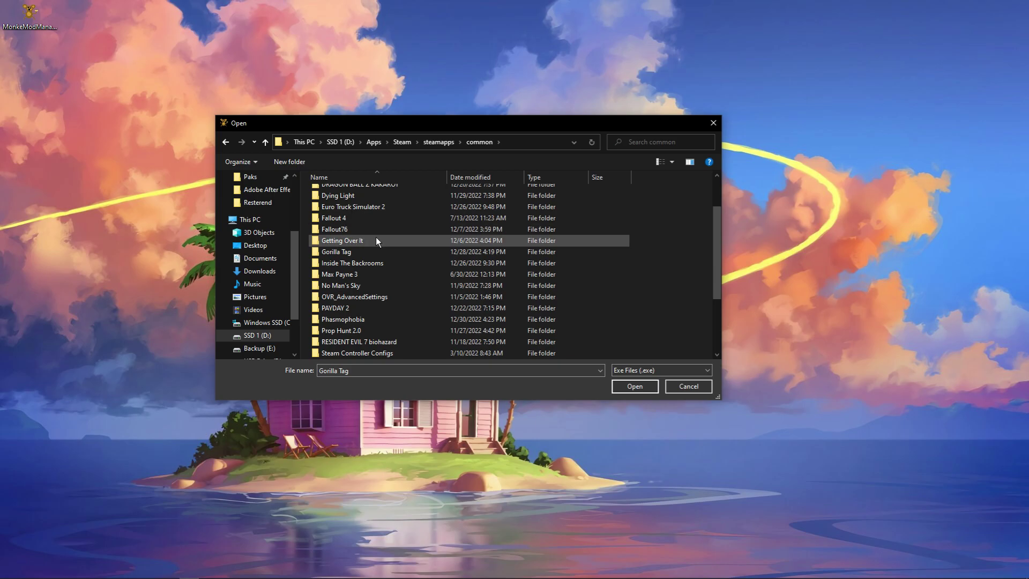
double_click(374, 253)
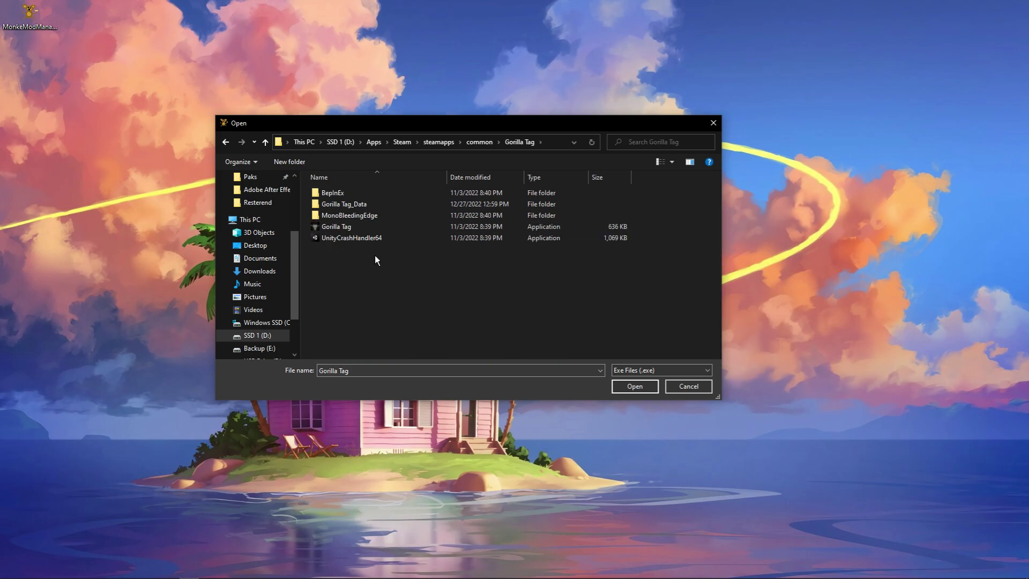
double_click(374, 226)
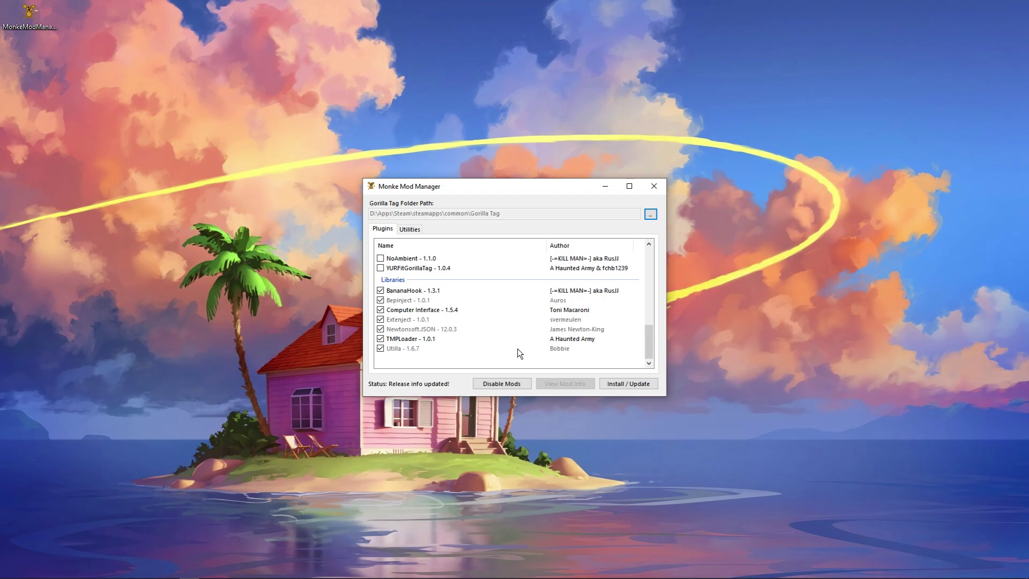
Install the ticked mods, then open the game's BepInEx folder from Utilities
click(629, 385)
click(418, 233)
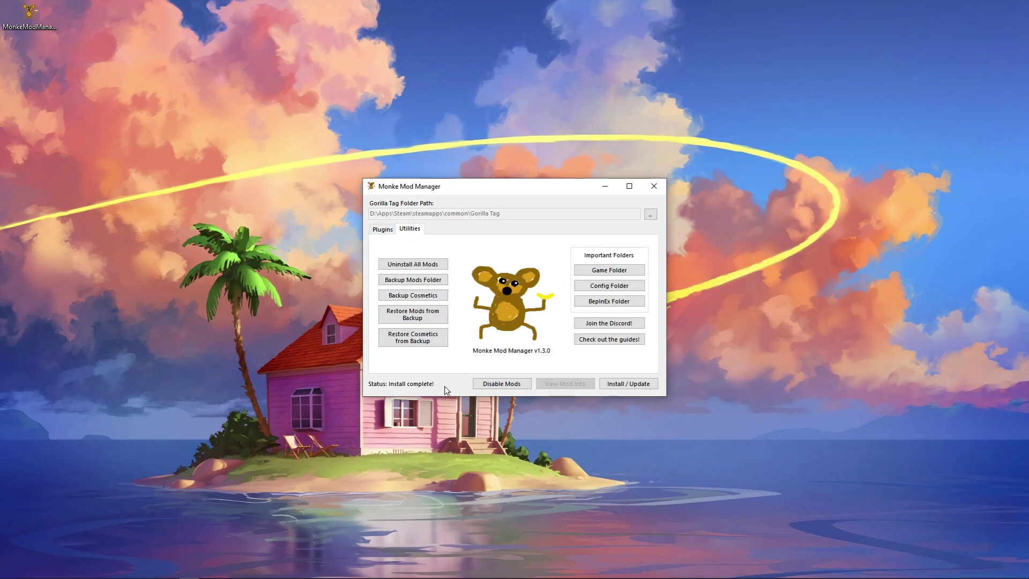
click(616, 305)
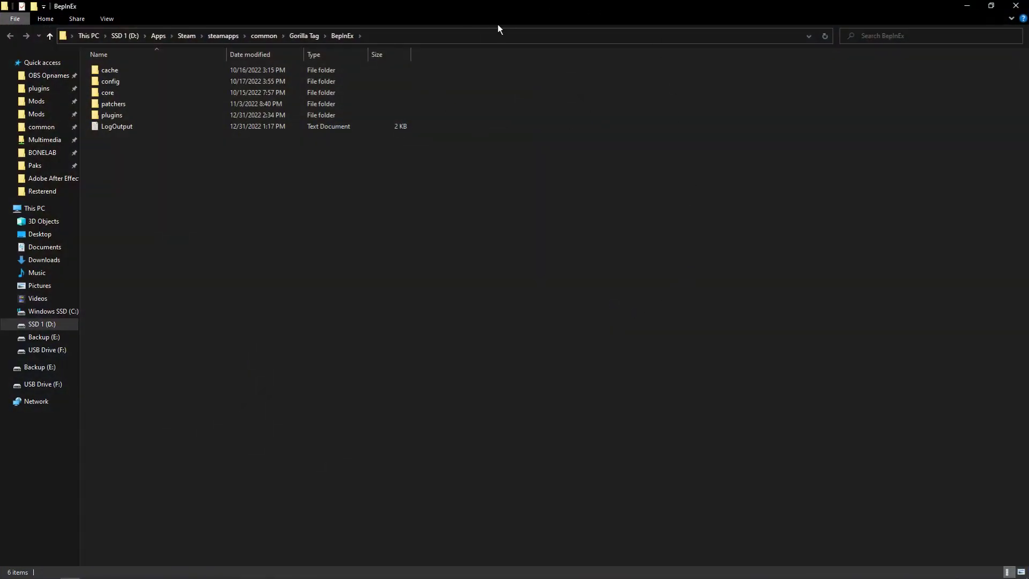
Open the BepInEx plugins folder and look over the installed mod items
double_click(243, 117)
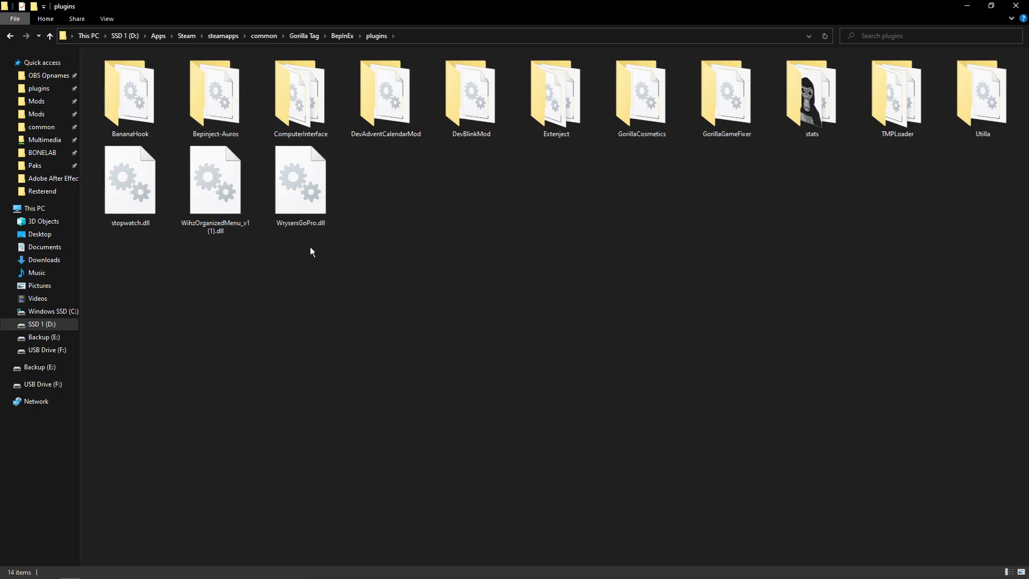
mouse_move(87, 52)
mouse_down()
mouse_move(864, 188)
mouse_move(987, 197)
mouse_up()
click(965, 201)
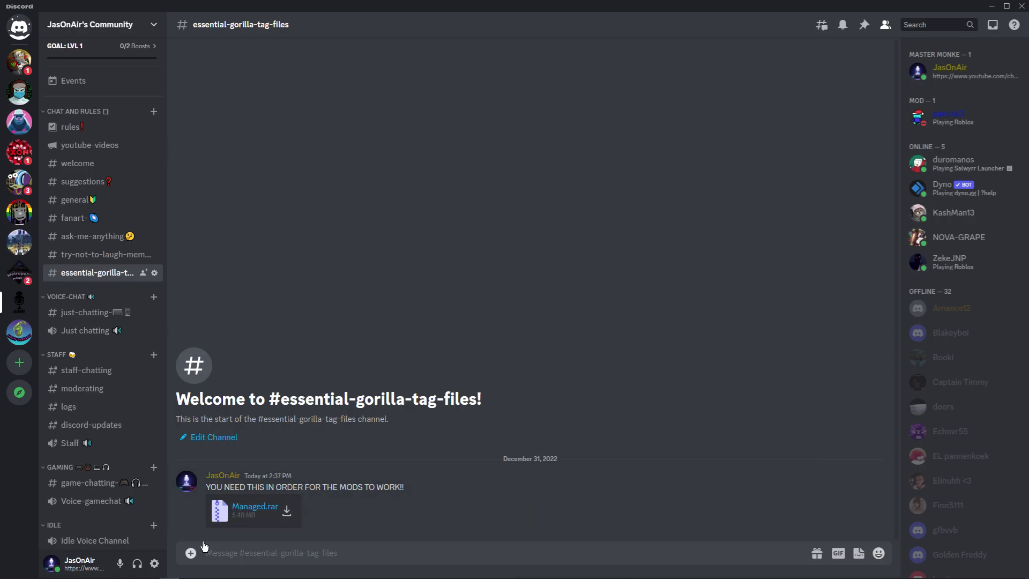
Download Managed.rar from #essential-gorilla-tag-files, accepting the dangerous-download warning
mouse_move(287, 512)
click(254, 507)
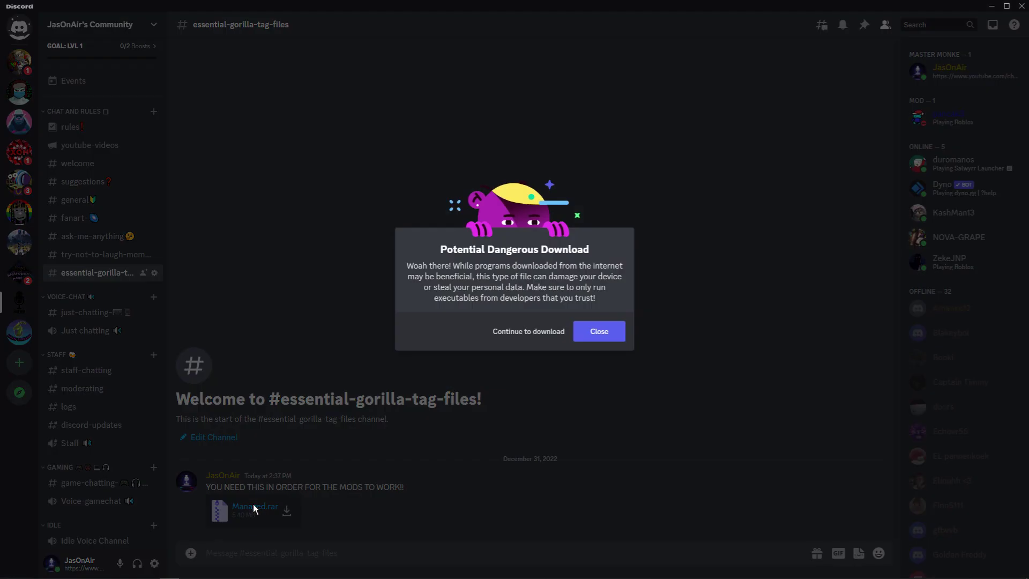
click(527, 333)
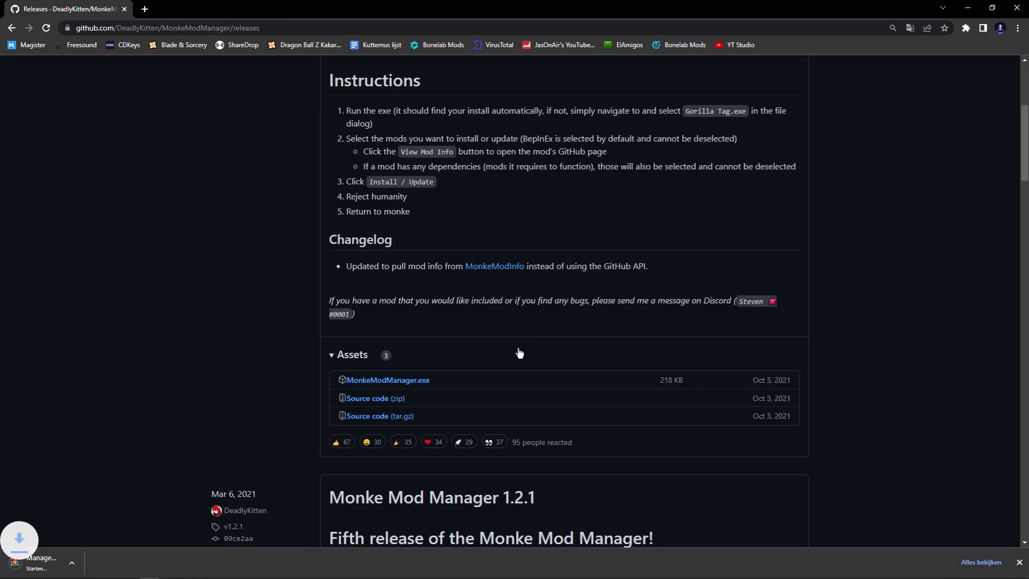
Dismiss the download bar and minimize the browser and Discord to reach the desktop
click(1020, 563)
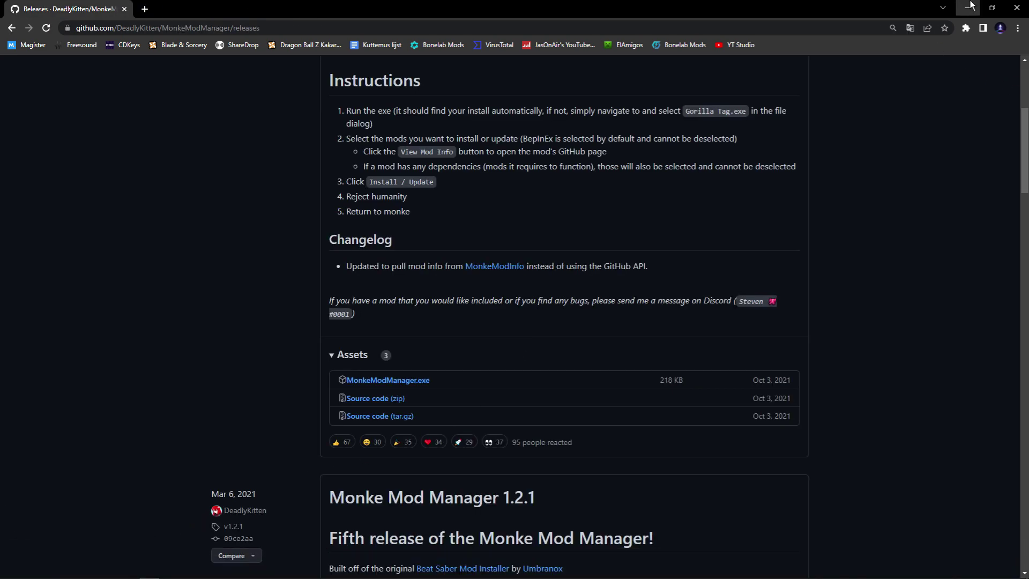
click(966, 7)
click(991, 6)
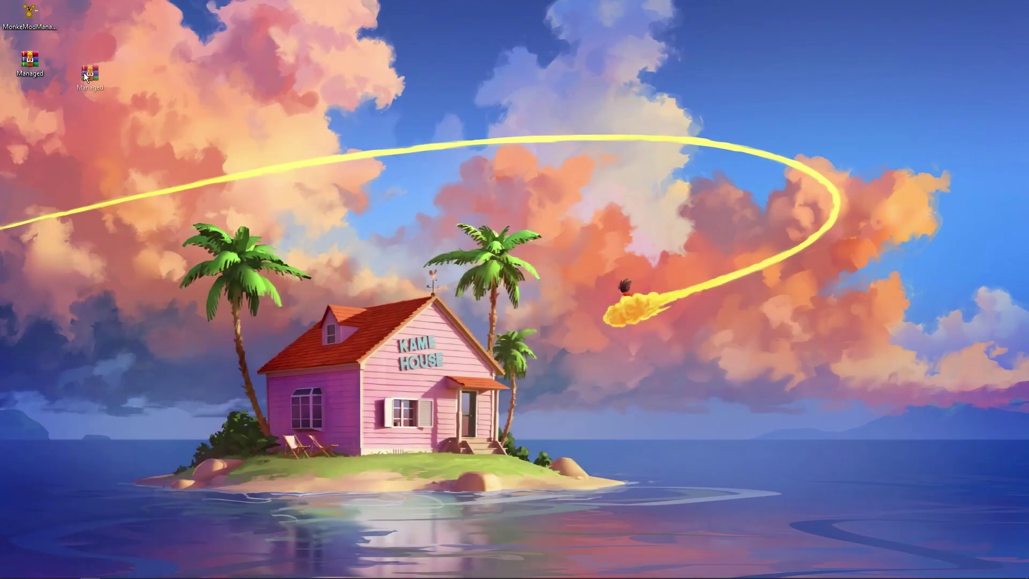
Extract Managed.rar here and move the resulting Managed folder toward the desktop centre
drag(30, 63, 210, 64)
right_click(196, 66)
click(248, 110)
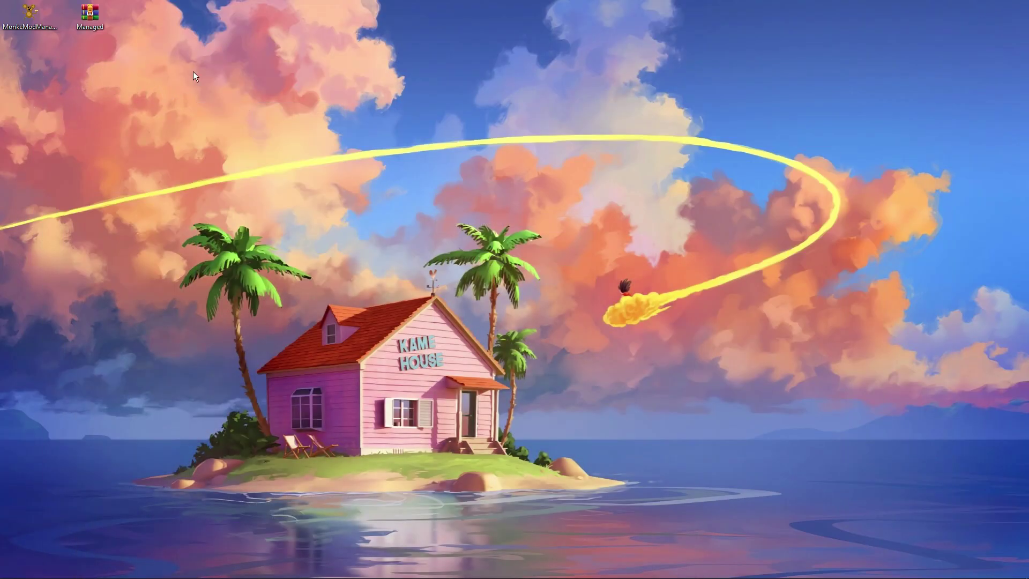
right_click(193, 71)
click(246, 106)
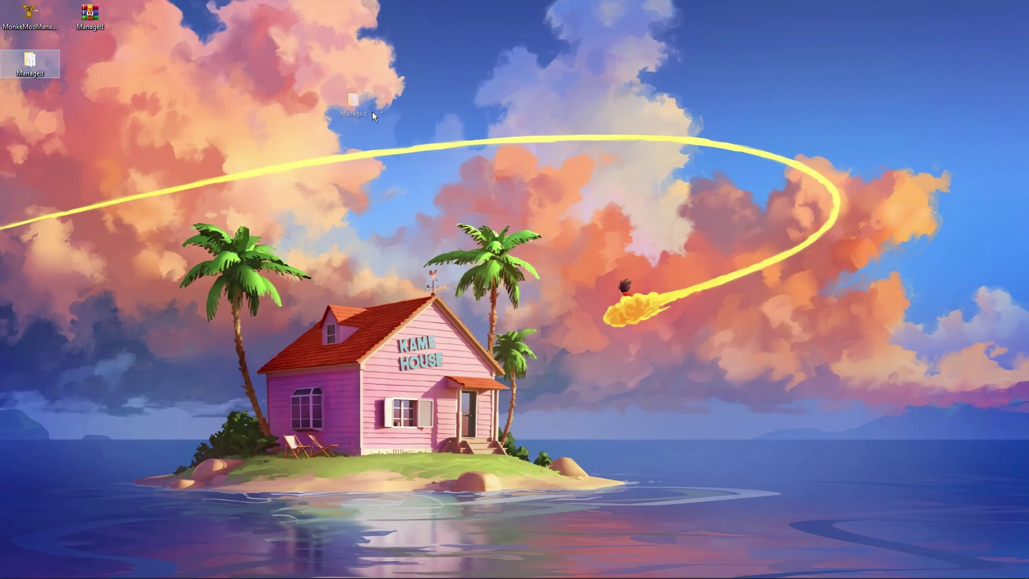
drag(30, 63, 450, 111)
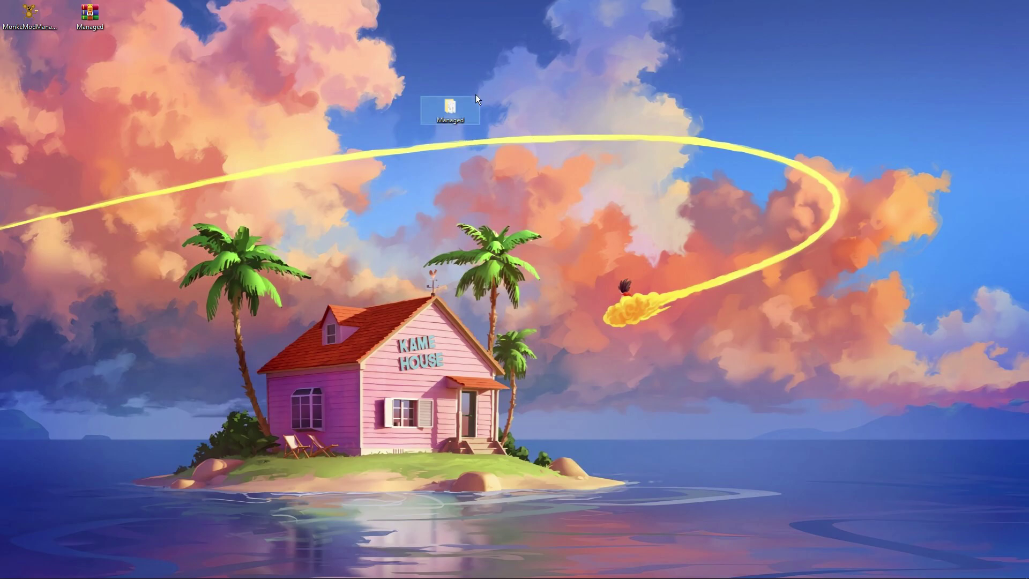
Check the 86 DLLs inside Managed, then cut the Managed folder for moving
double_click(450, 109)
scroll(314, 147, down, 10)
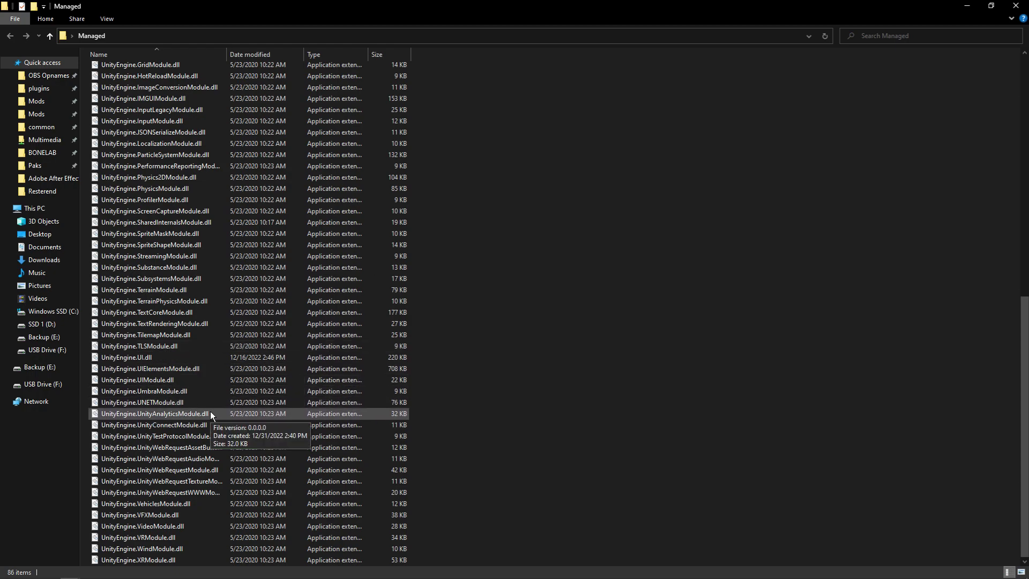
click(1011, 5)
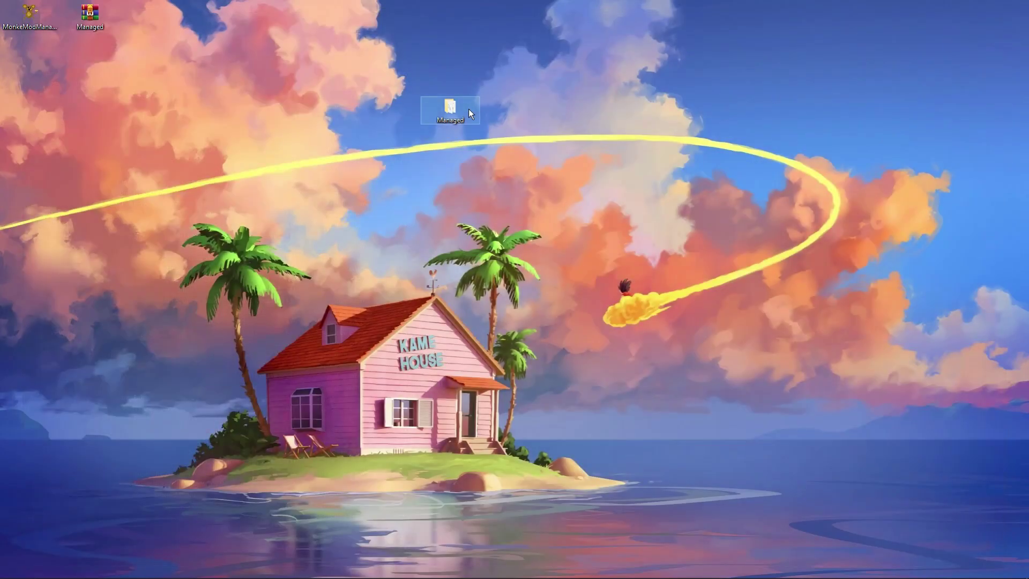
mouse_move(78, 573)
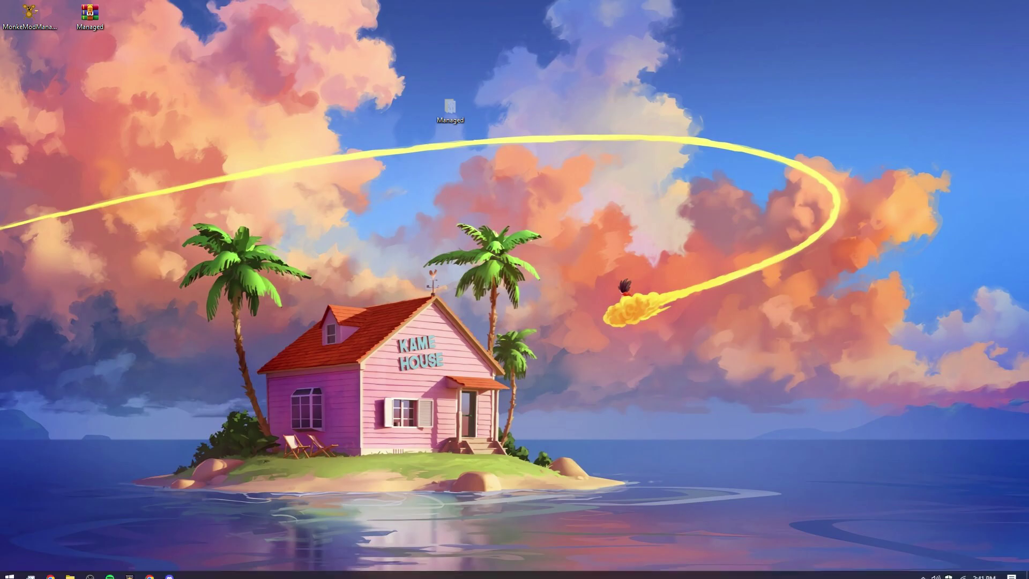
click(70, 571)
double_click(456, 4)
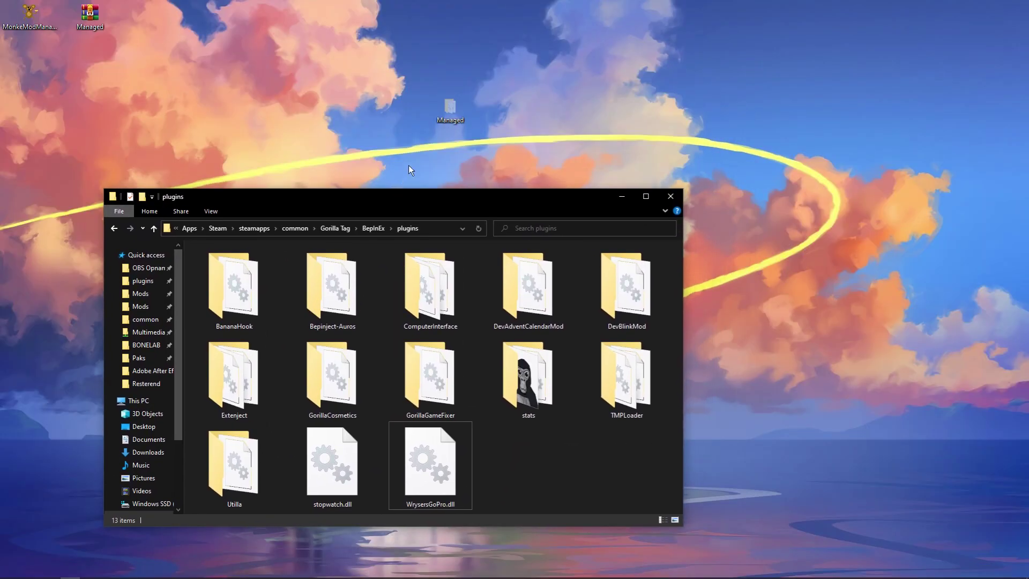
right_click(442, 116)
click(486, 289)
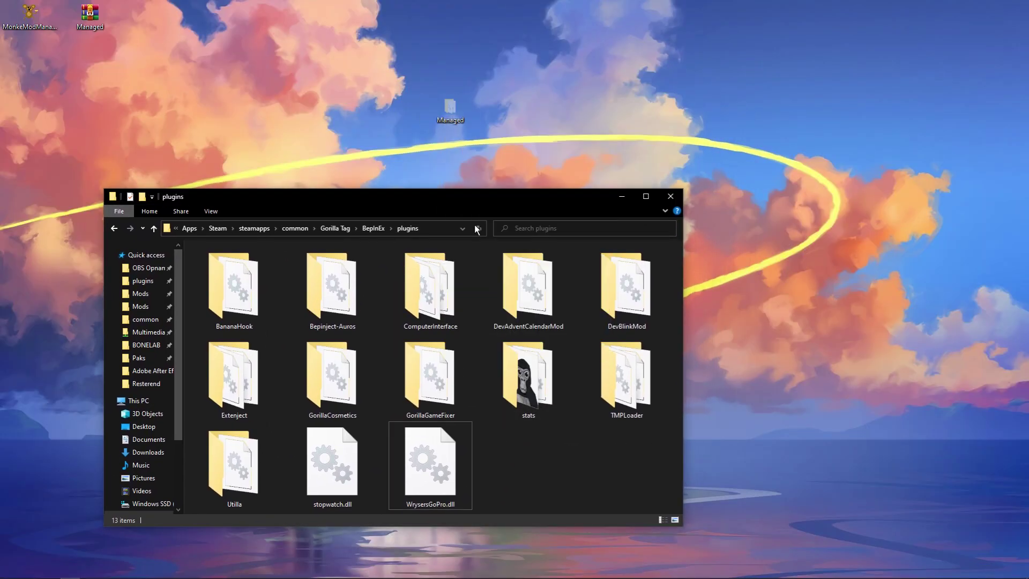
drag(442, 201, 398, 16)
Paste Managed into Gorilla Tag_Data, replacing all 86 same-named files
click(305, 35)
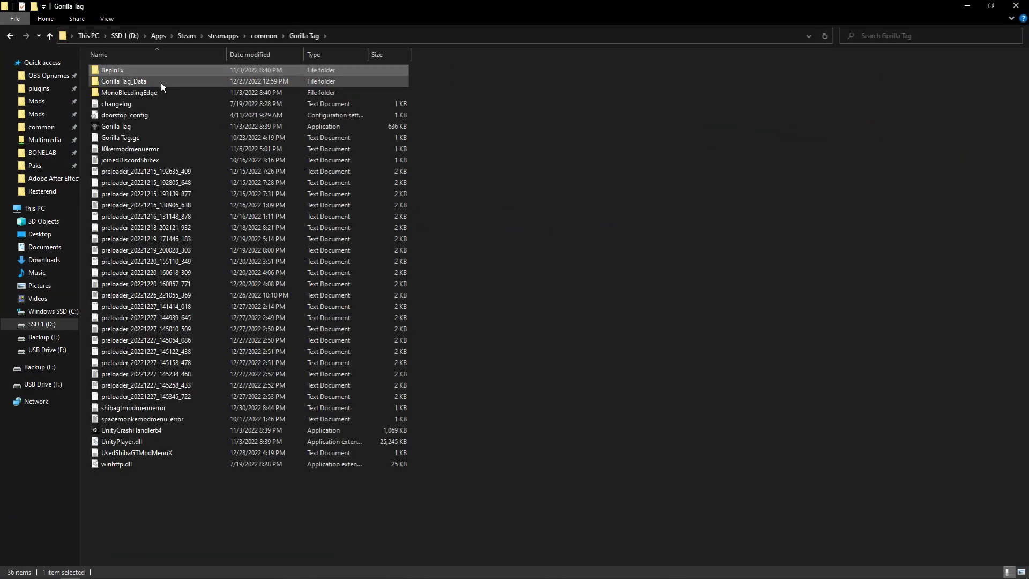
double_click(160, 83)
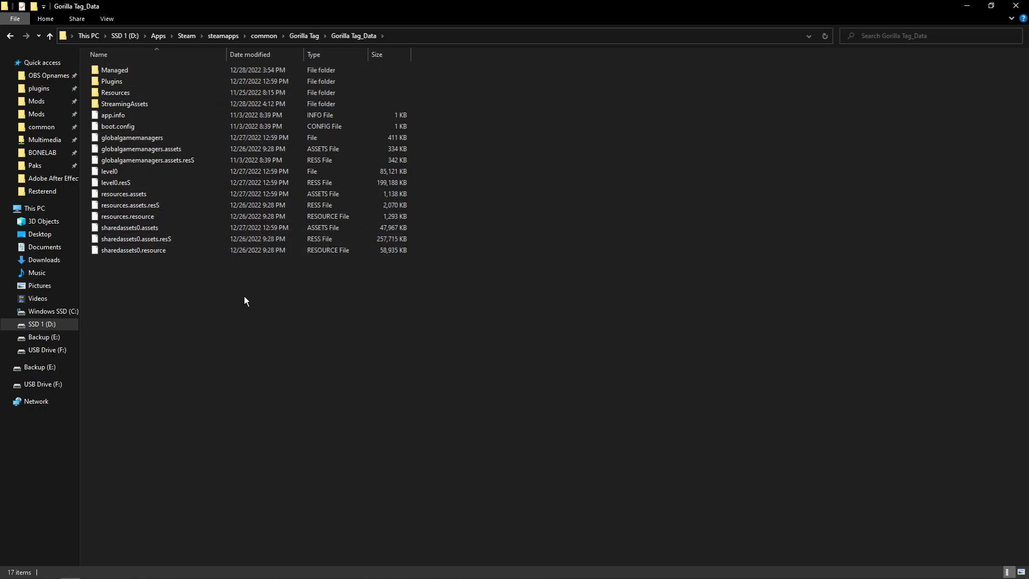
key(ctrl+v)
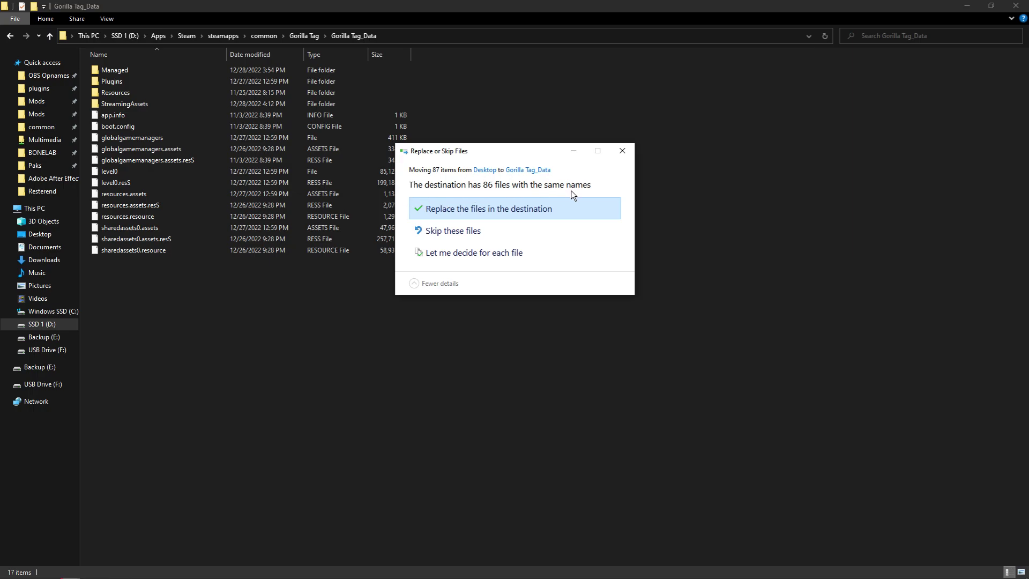
click(534, 213)
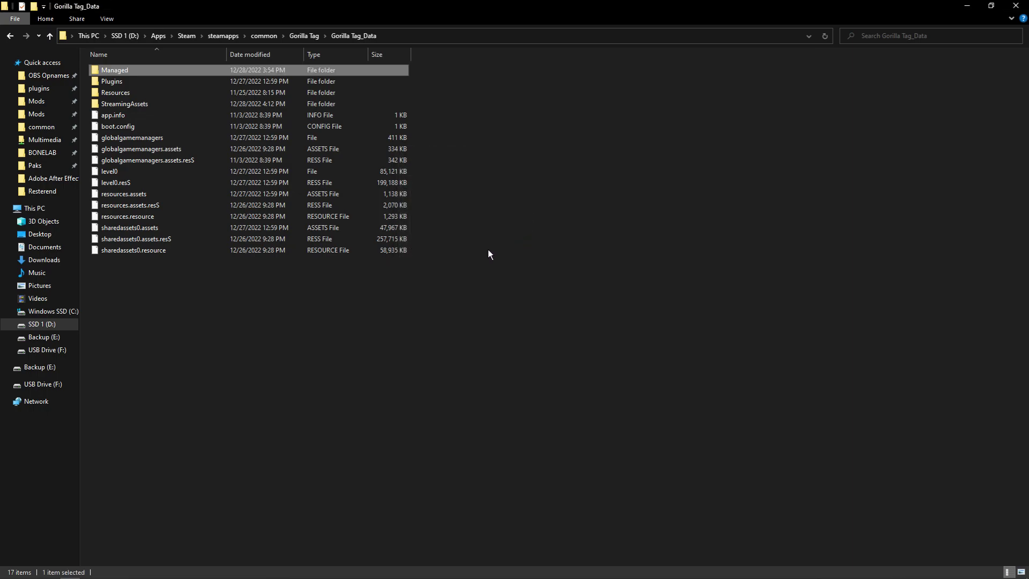
click(488, 250)
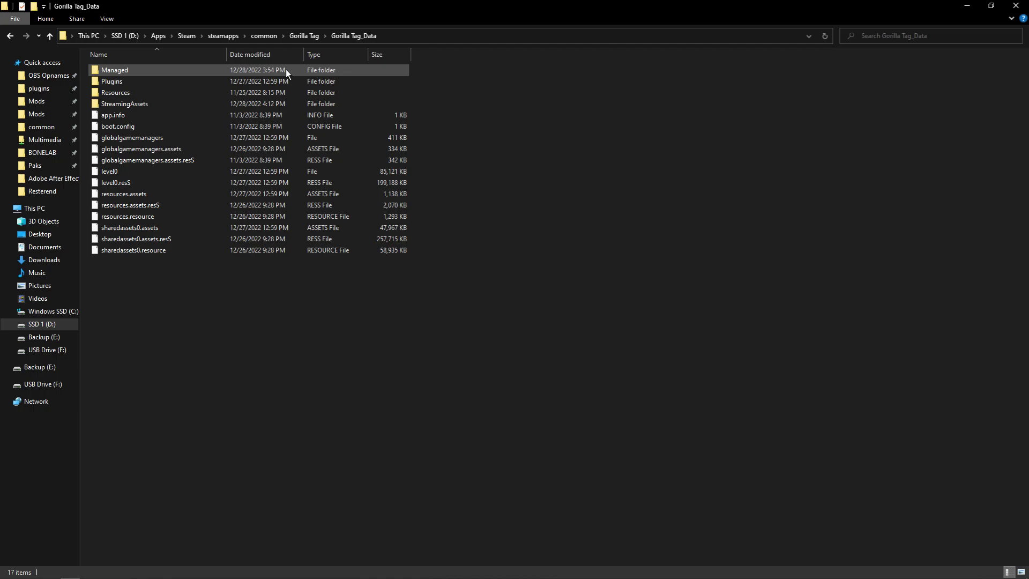
Download the flagged mod menu DLL from the Xenifs Modding Monkey's Discord server
click(39, 88)
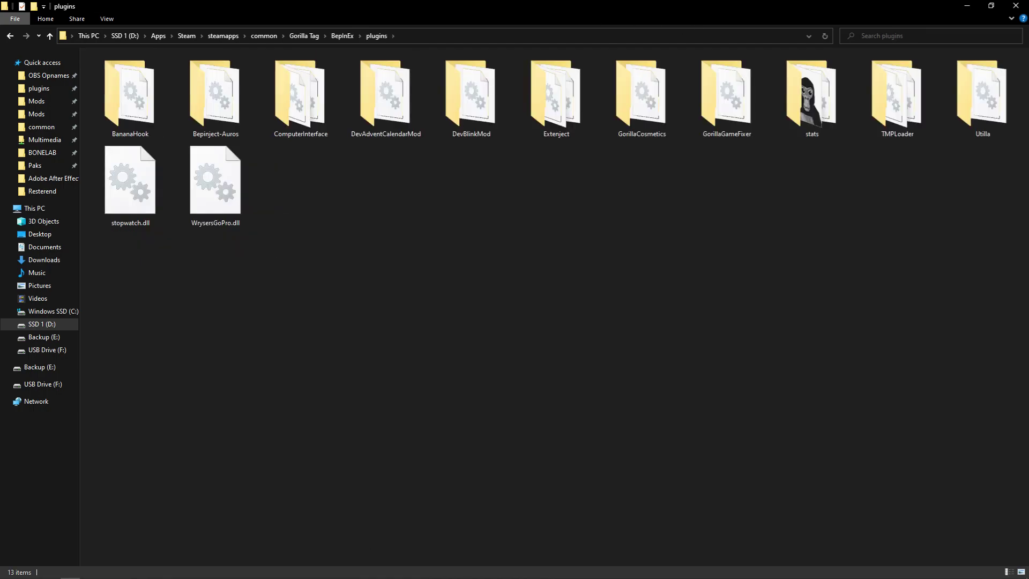
click(169, 571)
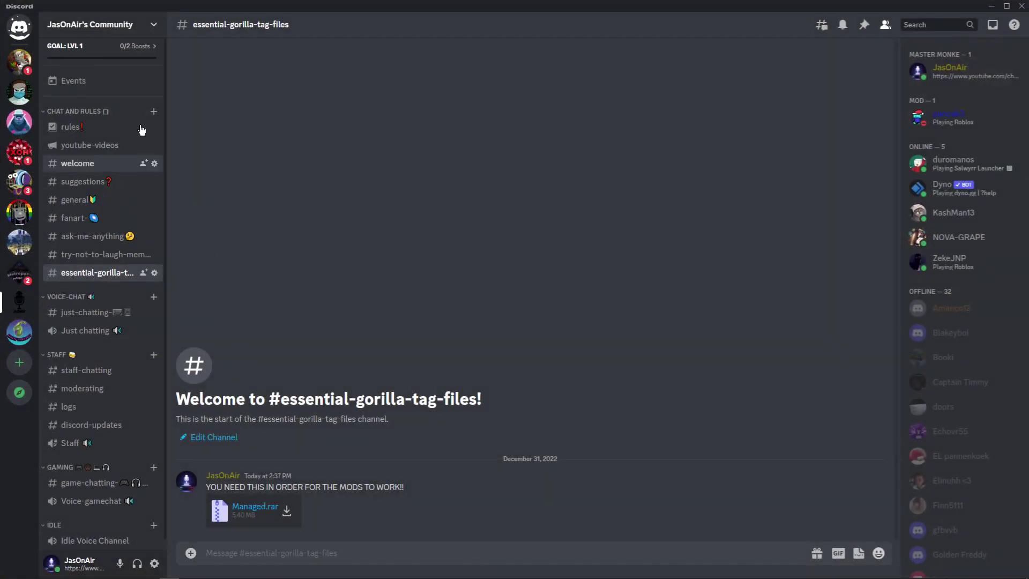
click(20, 95)
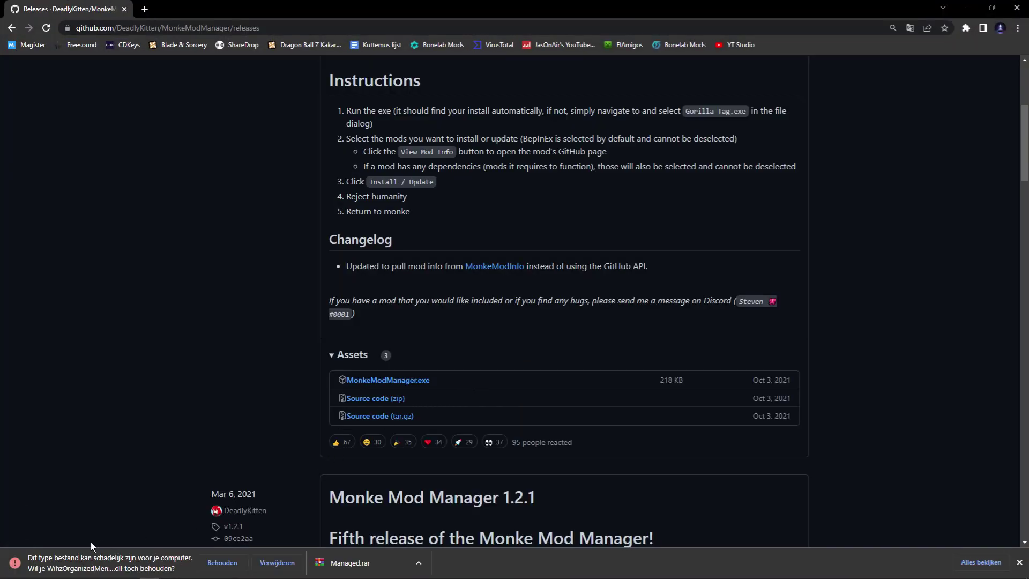
click(205, 562)
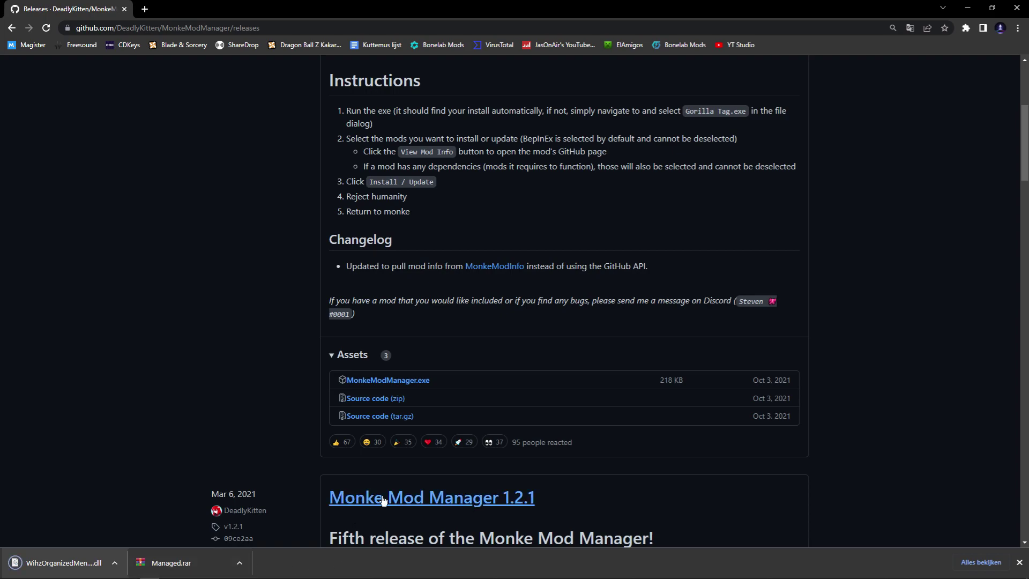
Paste WihzOrganizedMenu_v1.dll into BepInEx plugins and maximize the folder window
click(1019, 561)
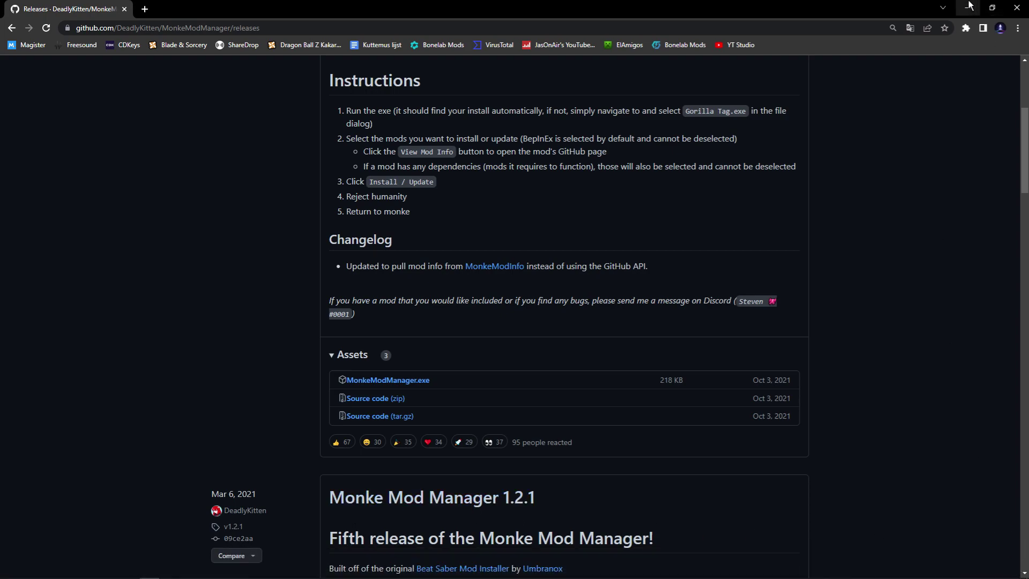
click(967, 7)
click(990, 8)
double_click(388, 6)
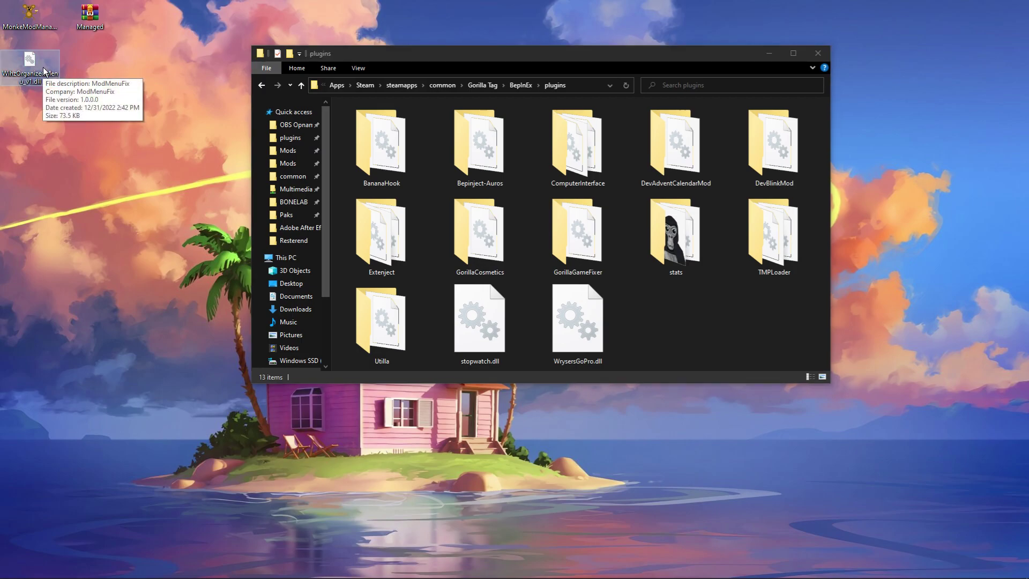
click(648, 289)
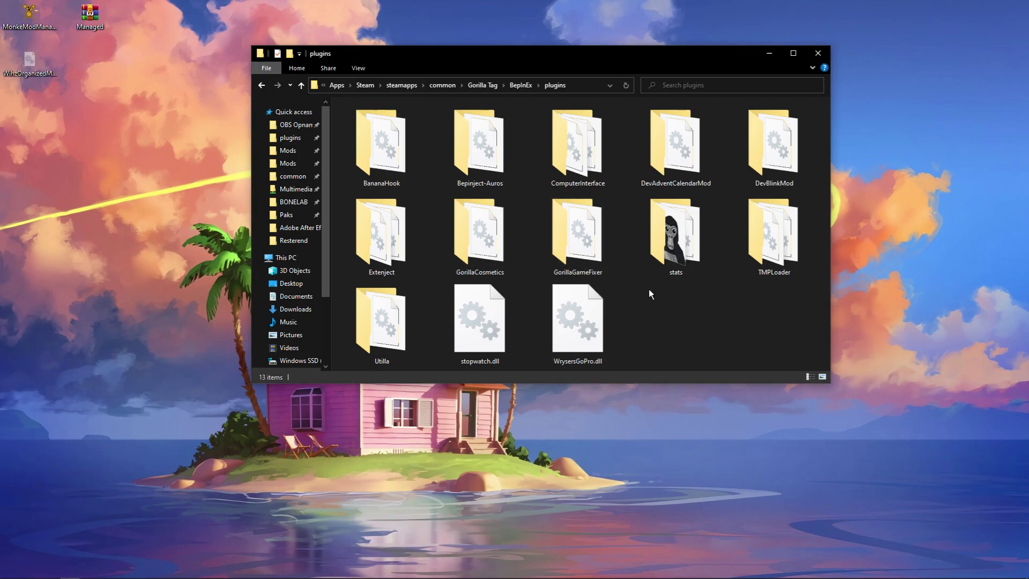
key(ctrl+v)
click(737, 313)
double_click(586, 53)
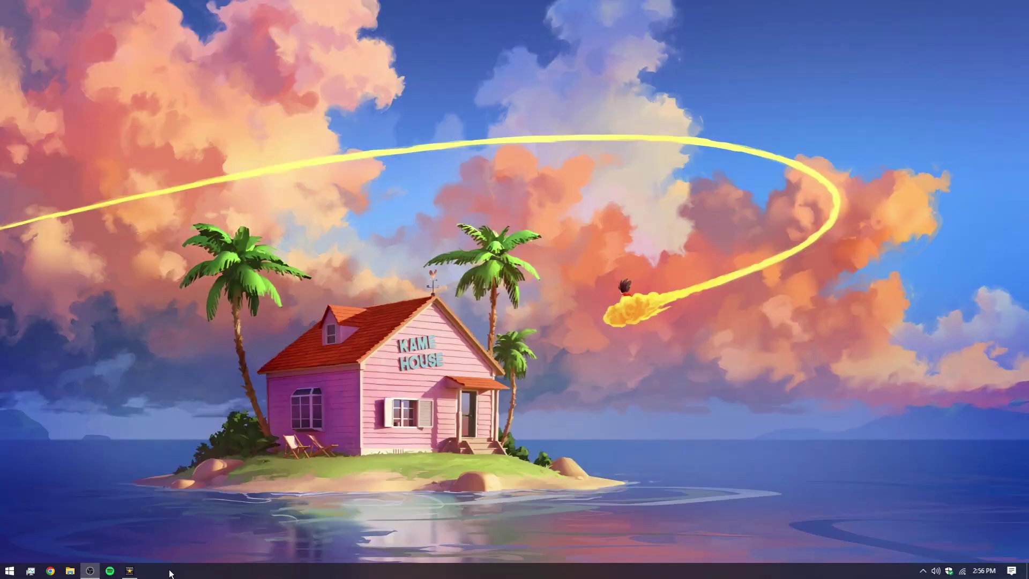
Launch Discord, close the Streamer Mode banner, and browse GorillaTag Modding's pc and quest mod-release channels
key(super)
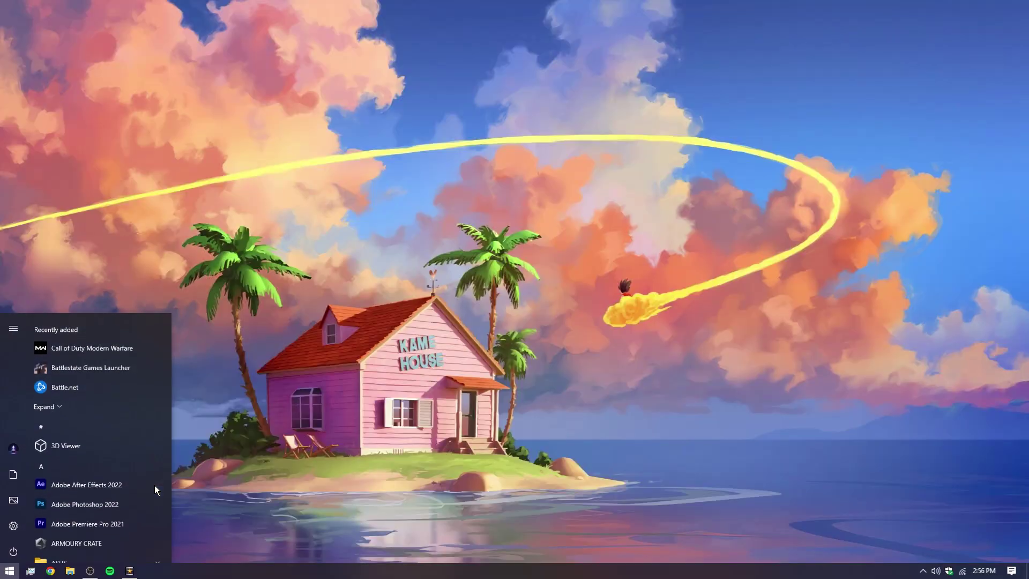
text(dis)
key(Return)
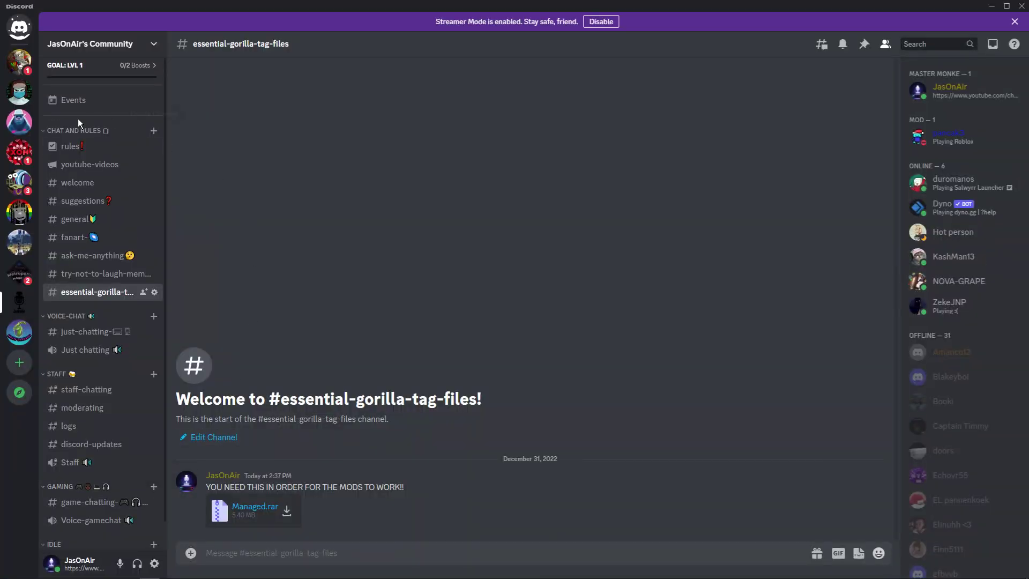
click(601, 22)
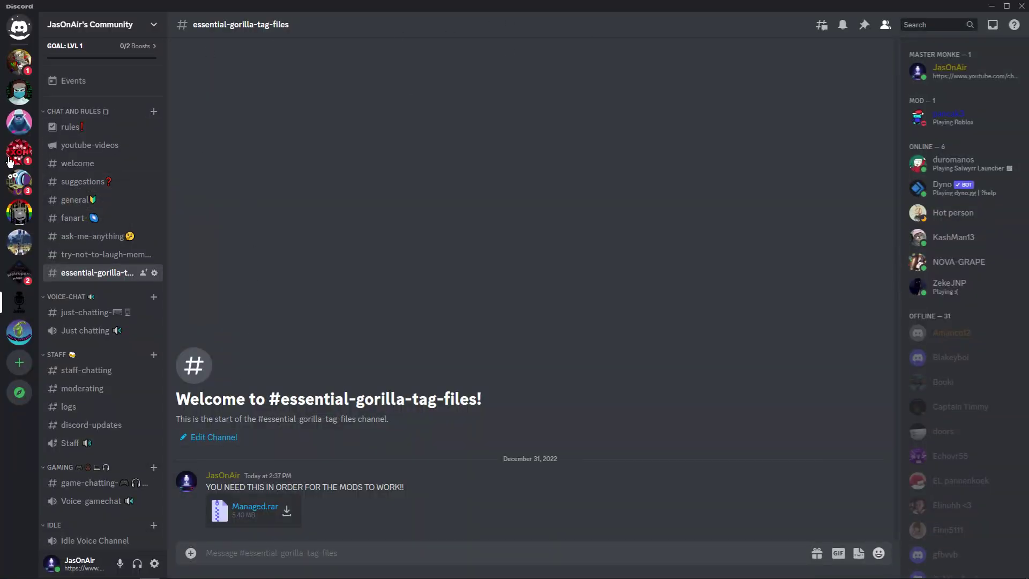
click(19, 182)
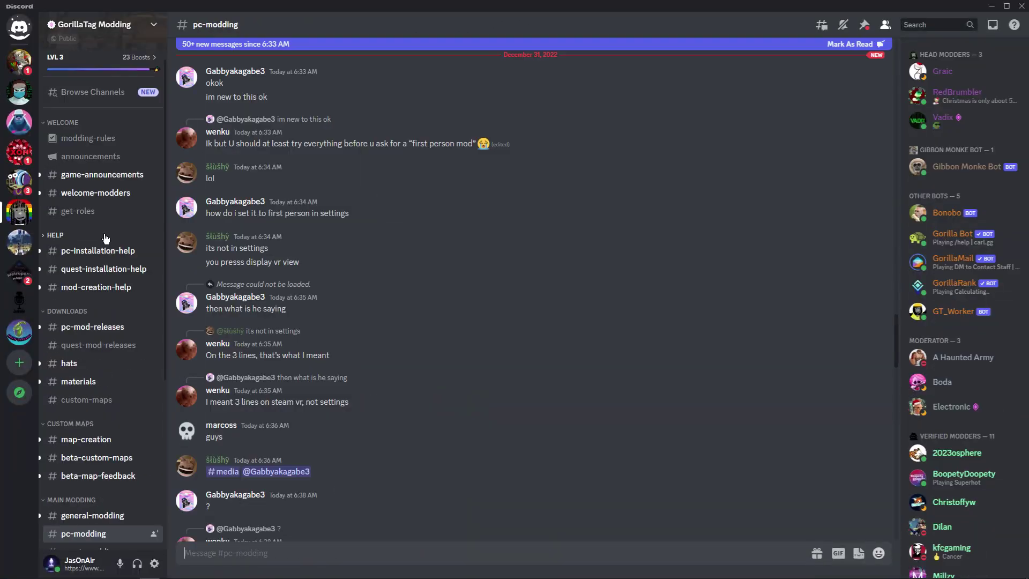
scroll(105, 239, down, 1)
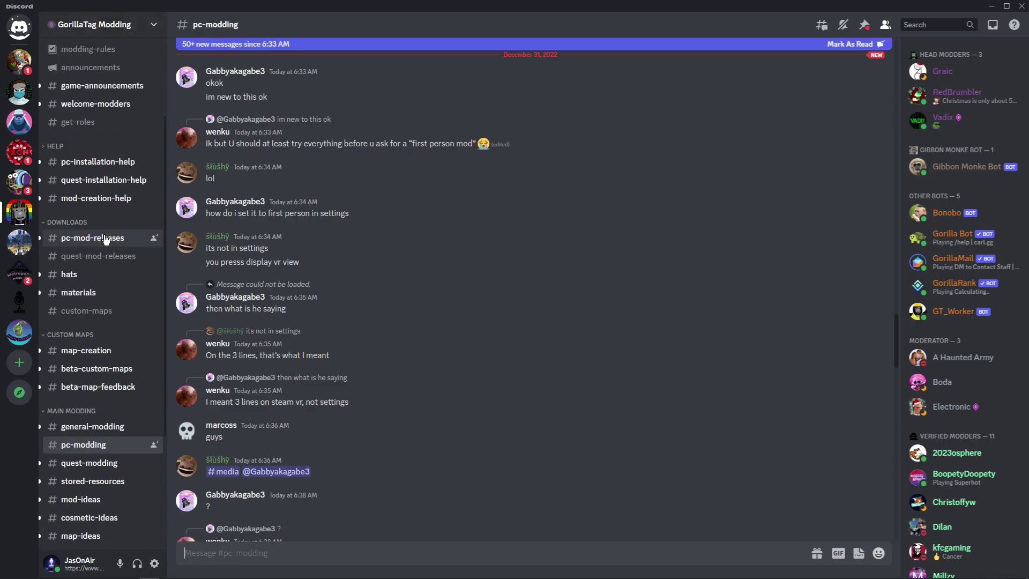
click(107, 235)
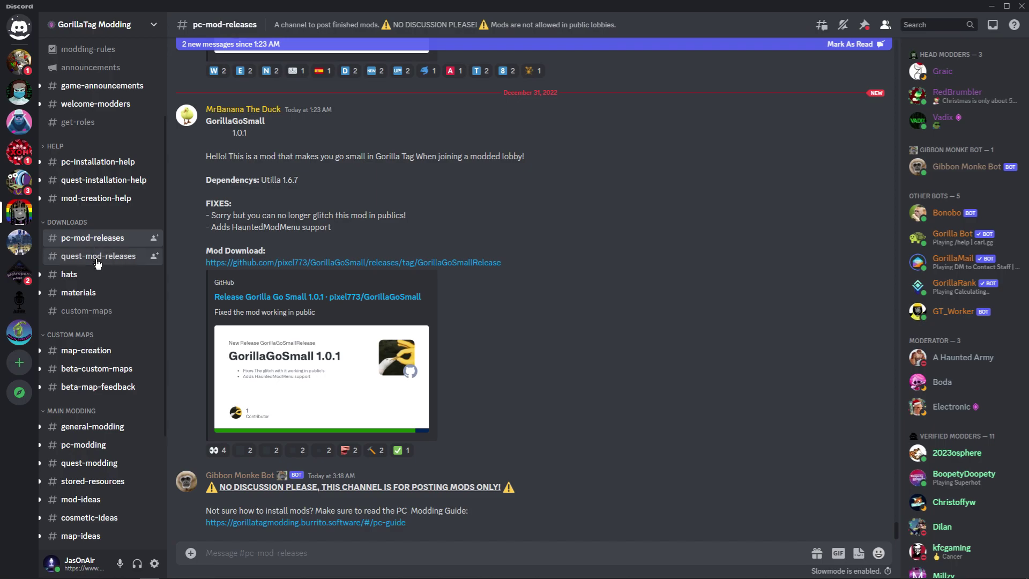
click(96, 262)
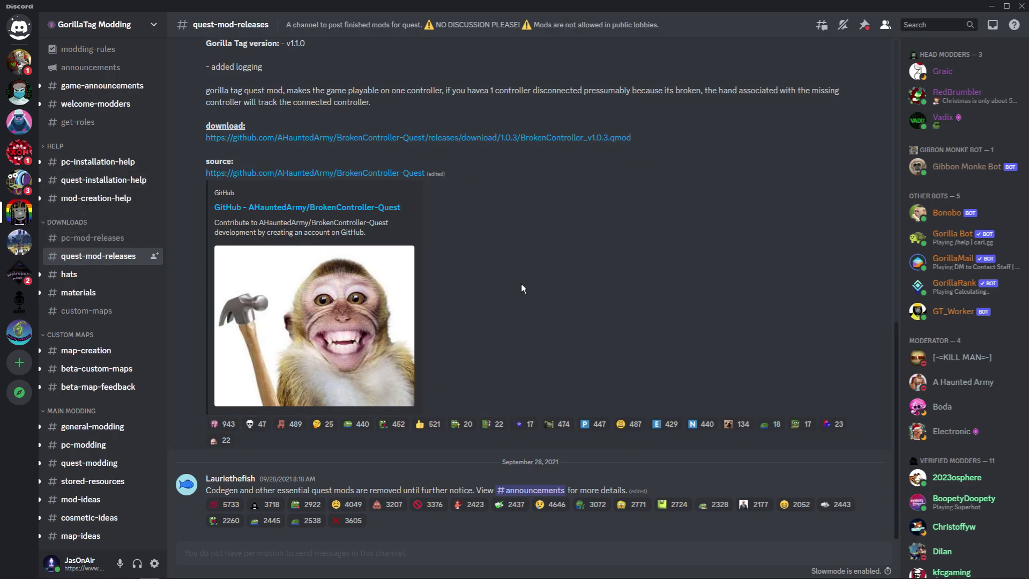
scroll(518, 285, up, 2)
scroll(318, 298, down, 2)
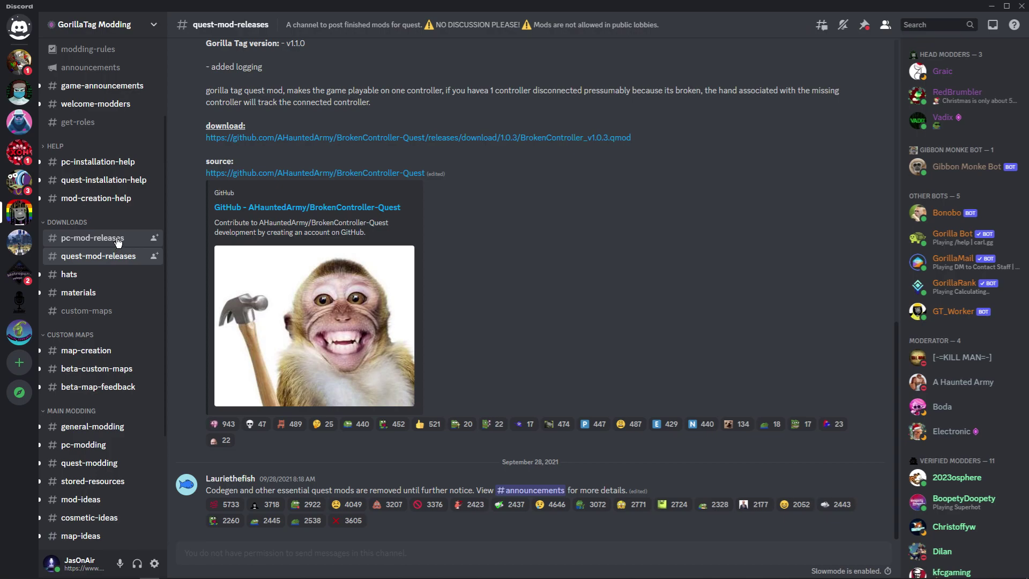
Get banana.hat and the smileyface and Quandale_Monk materials from Discord, then select both .gmat files on the desktop
click(118, 243)
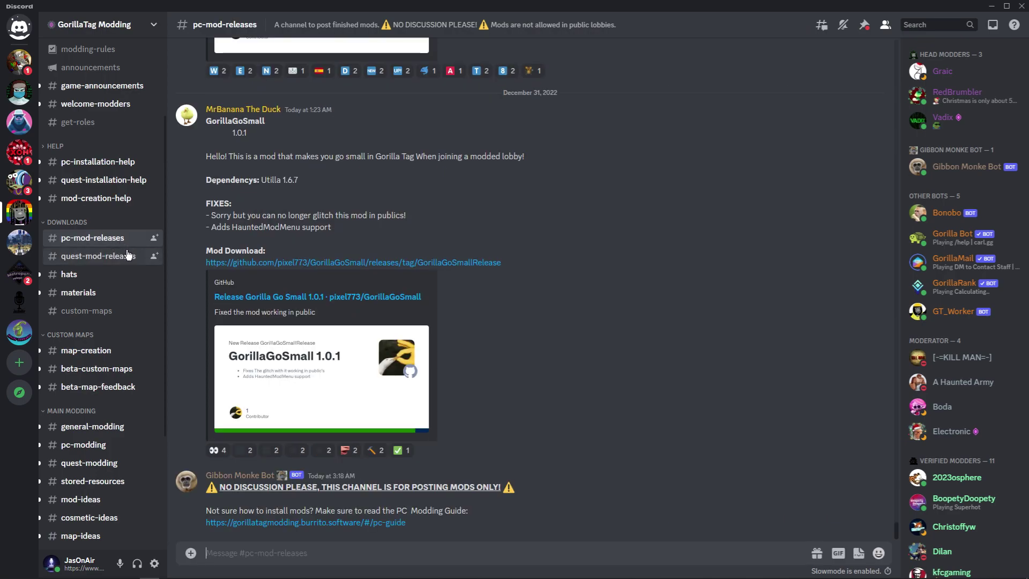
click(127, 255)
click(66, 274)
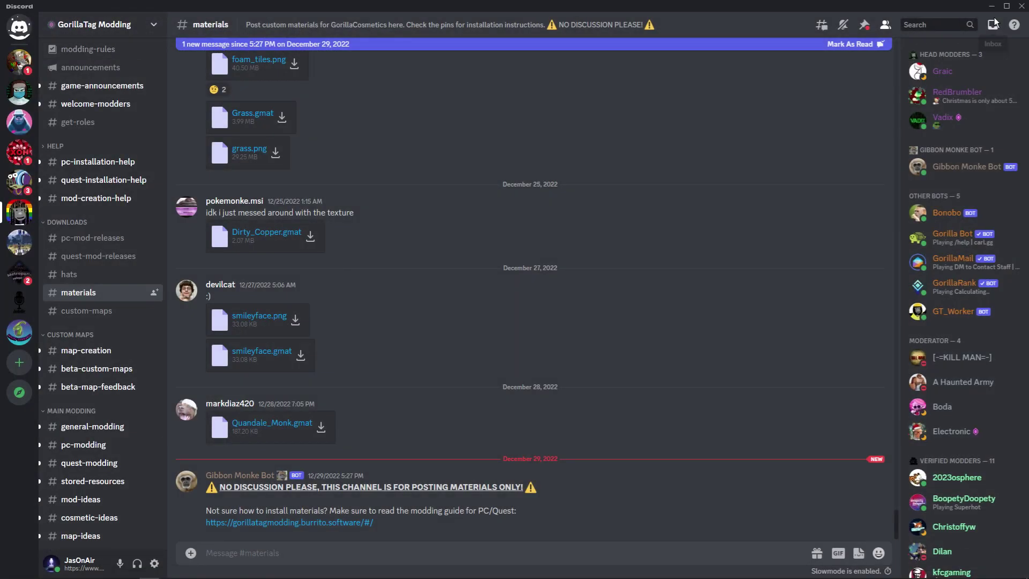
click(992, 6)
drag(43, 36, 32, 59)
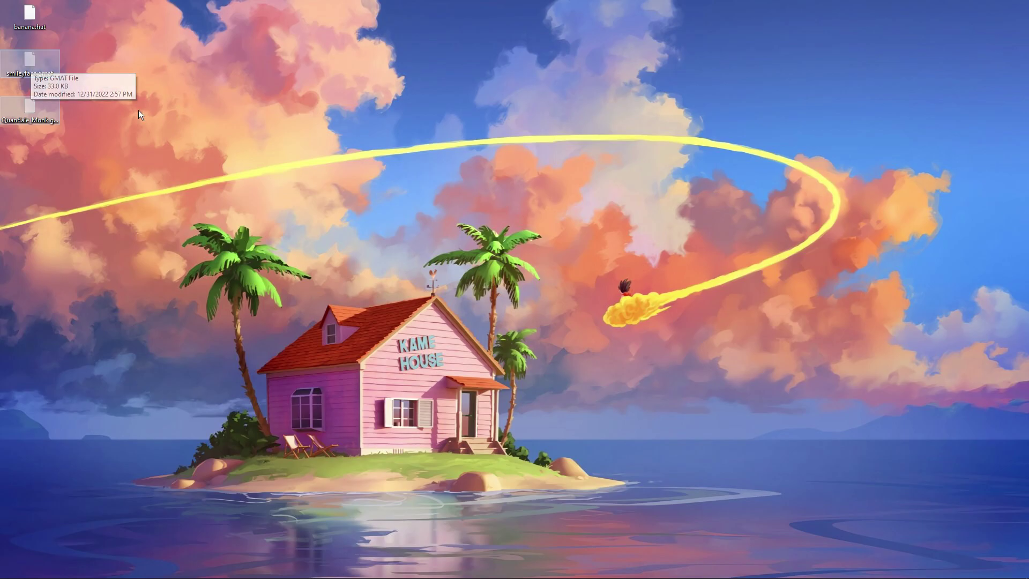
Move smileyface.gmat and Quandale_Monk.gmat into plugins > GorillaCosmetics > Materials, then return to GorillaCosmetics
key(ctrl+x)
click(70, 570)
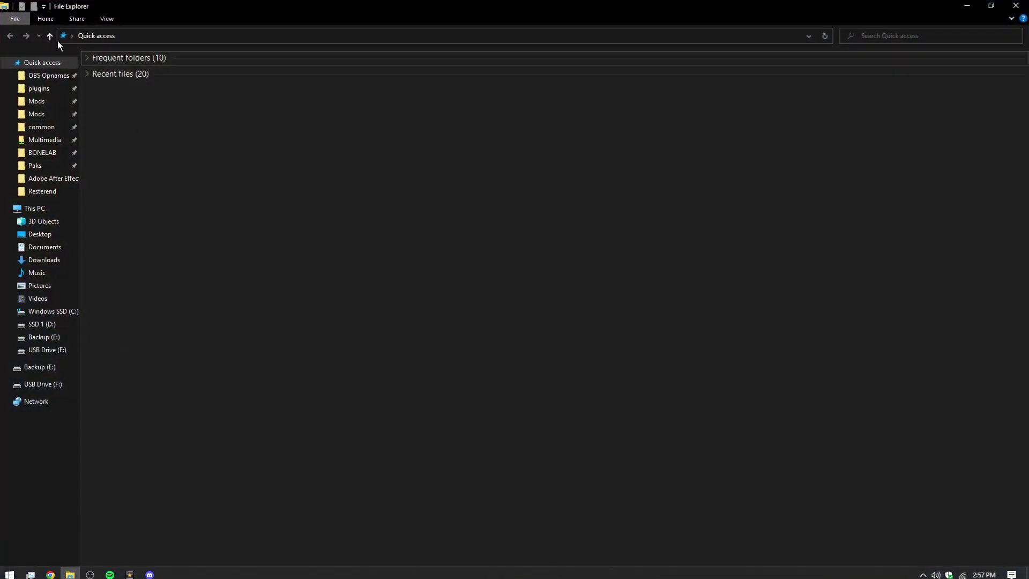
click(40, 88)
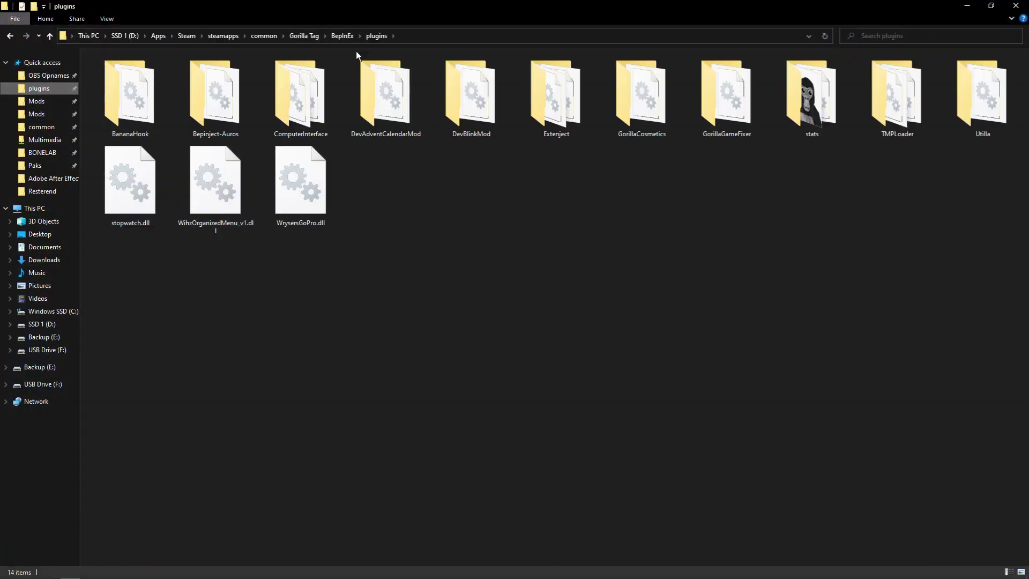
double_click(616, 103)
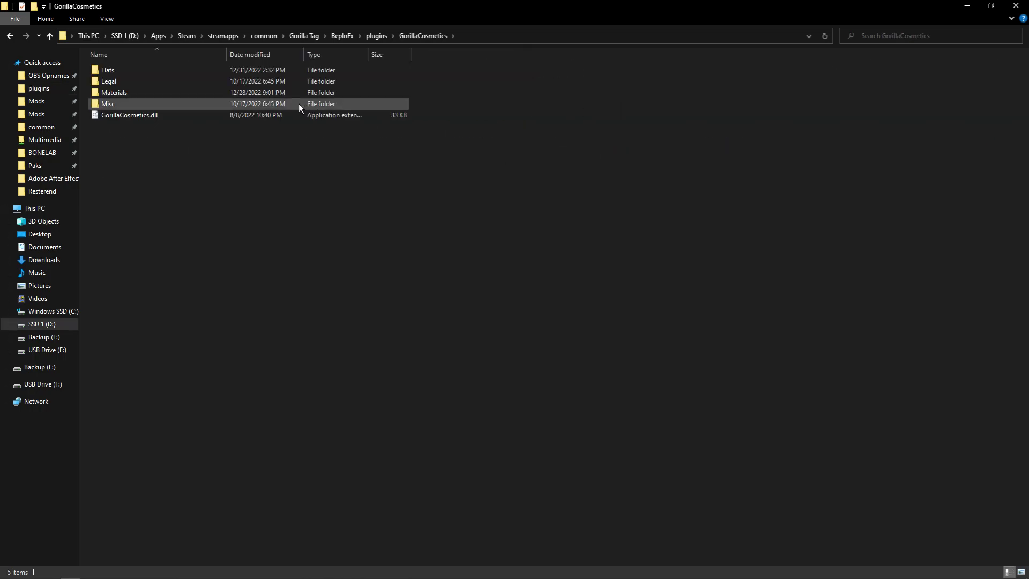
double_click(212, 97)
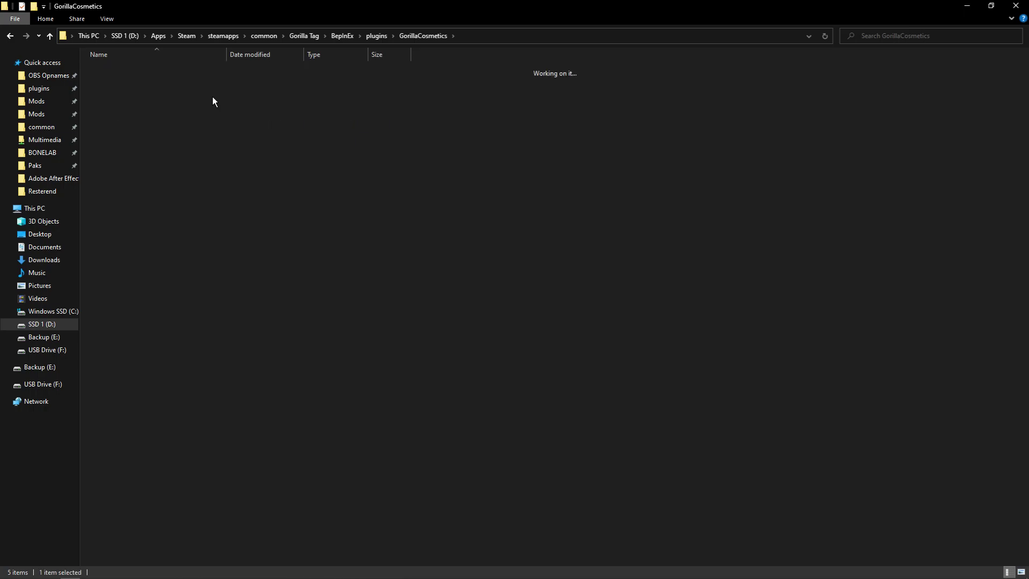
key(ctrl+v)
click(316, 320)
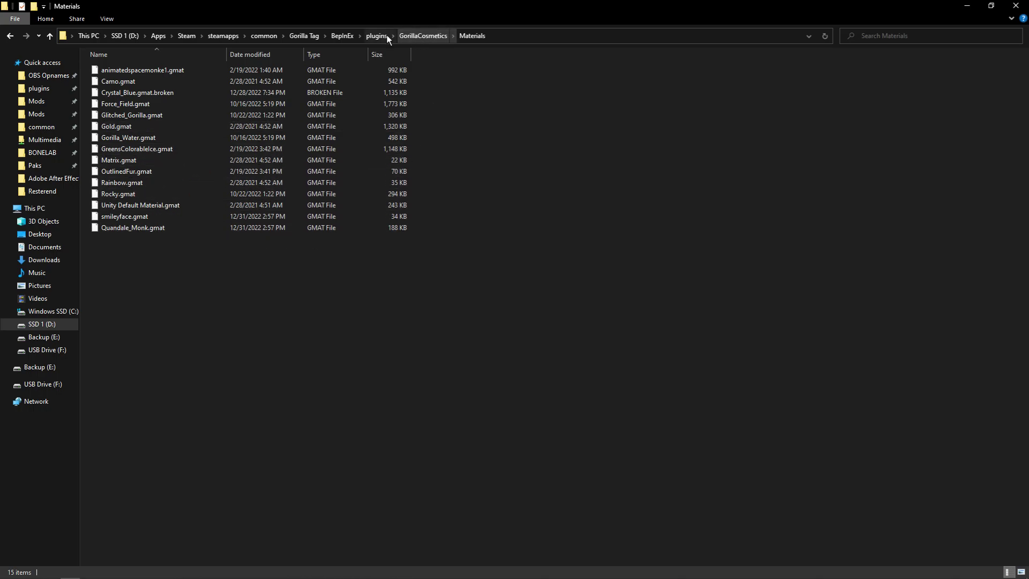
click(407, 37)
Open the Hats folder, drag banana.hat in from the desktop, and re-maximize the window
double_click(188, 70)
drag(514, 6, 450, 34)
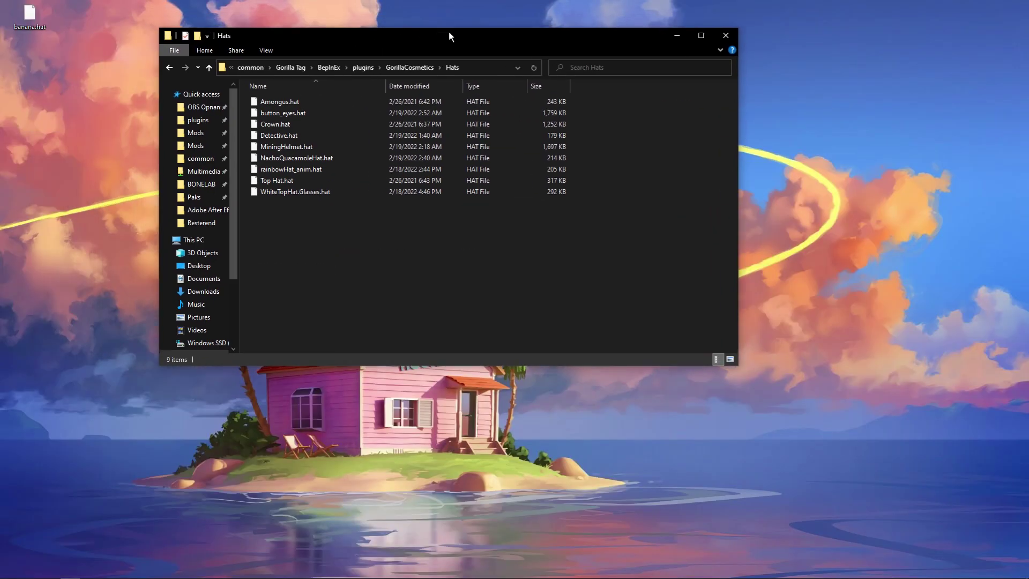
mouse_move(50, 20)
mouse_down()
mouse_move(226, 177)
mouse_move(415, 241)
mouse_up()
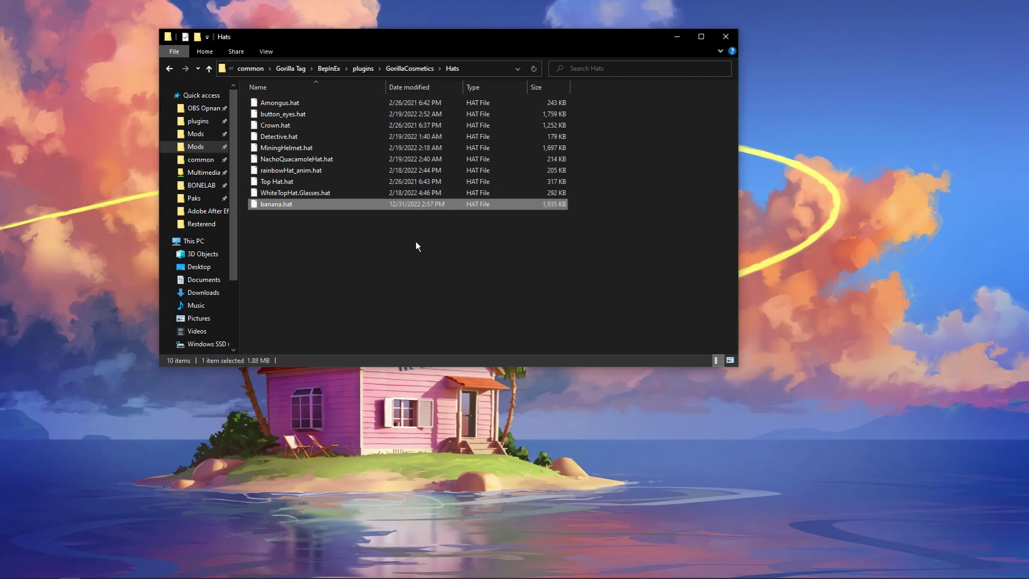
drag(418, 36, 425, 4)
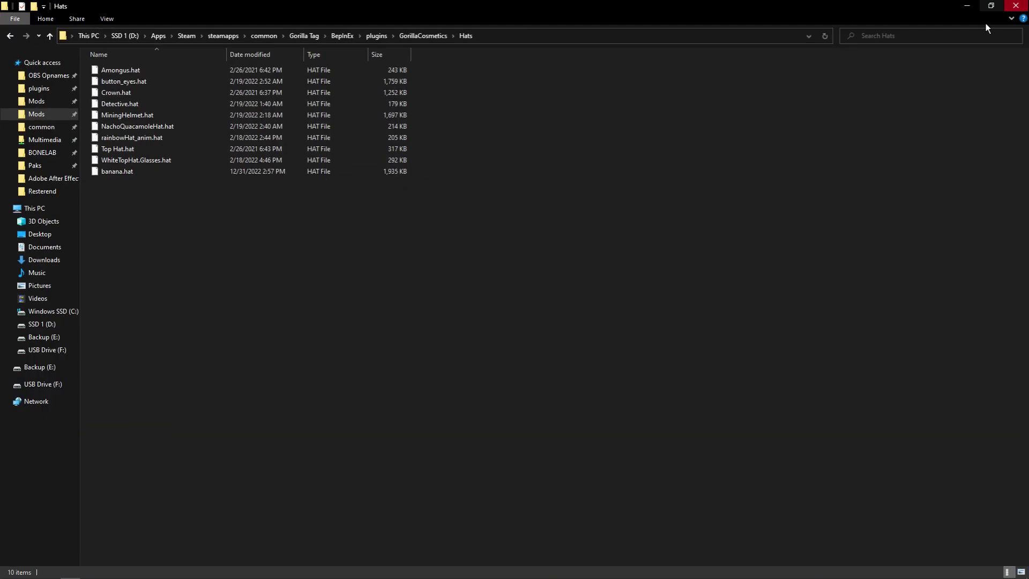